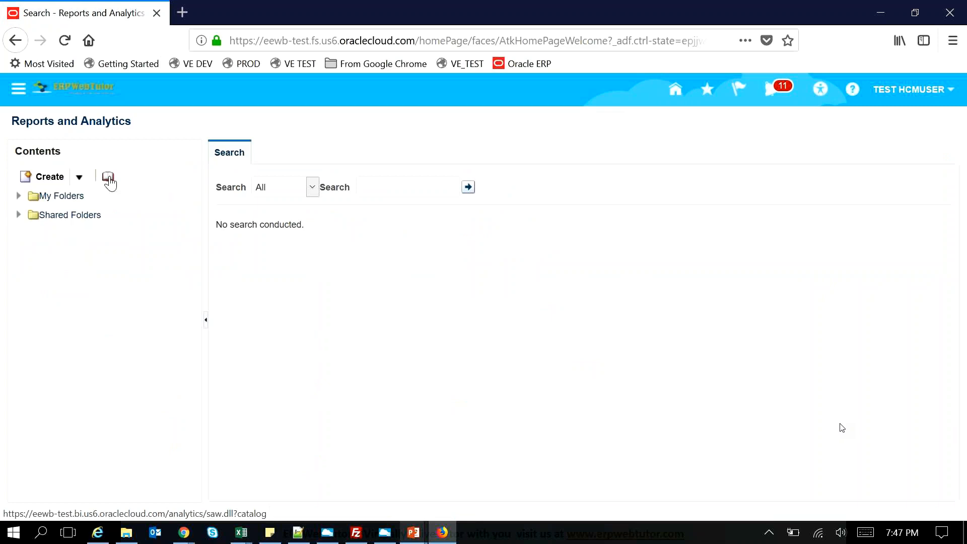
Open the BI catalog and go through its administration pages to the BI Publisher FTP delivery server list
click(108, 178)
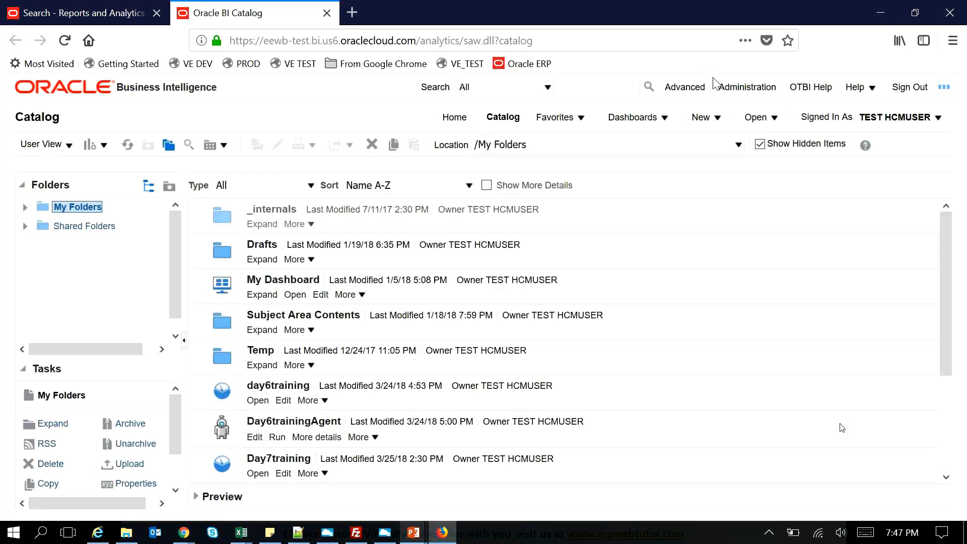
click(739, 89)
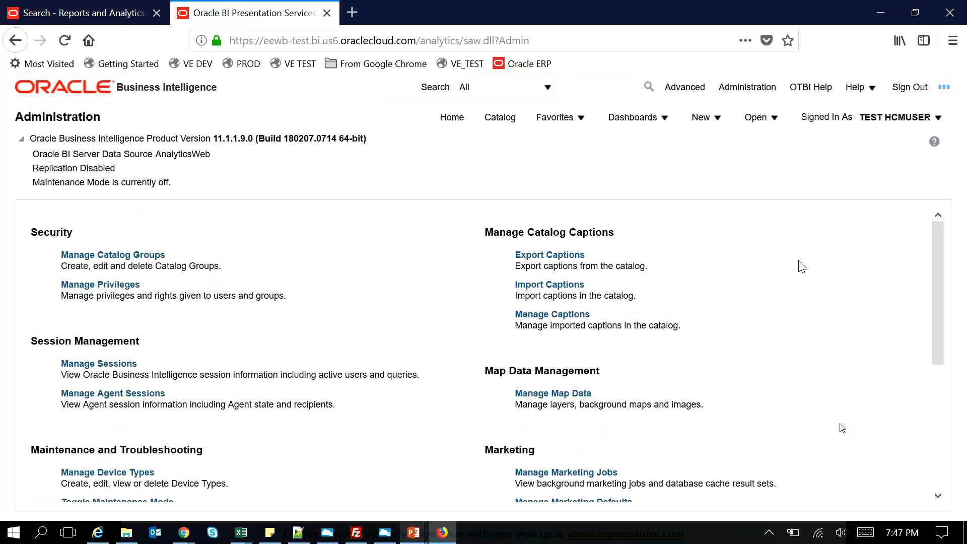
scroll(800, 266, down, 3)
scroll(799, 265, down, 2)
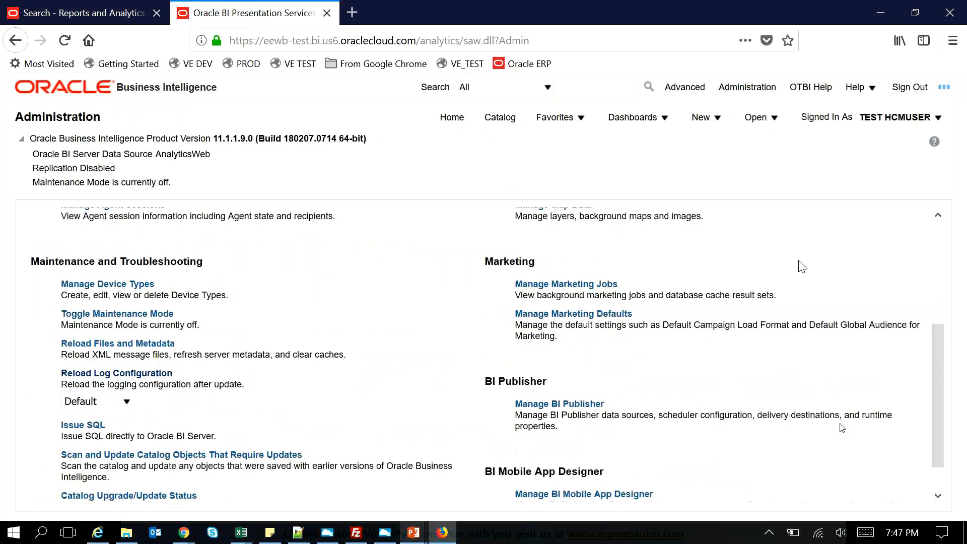
click(583, 406)
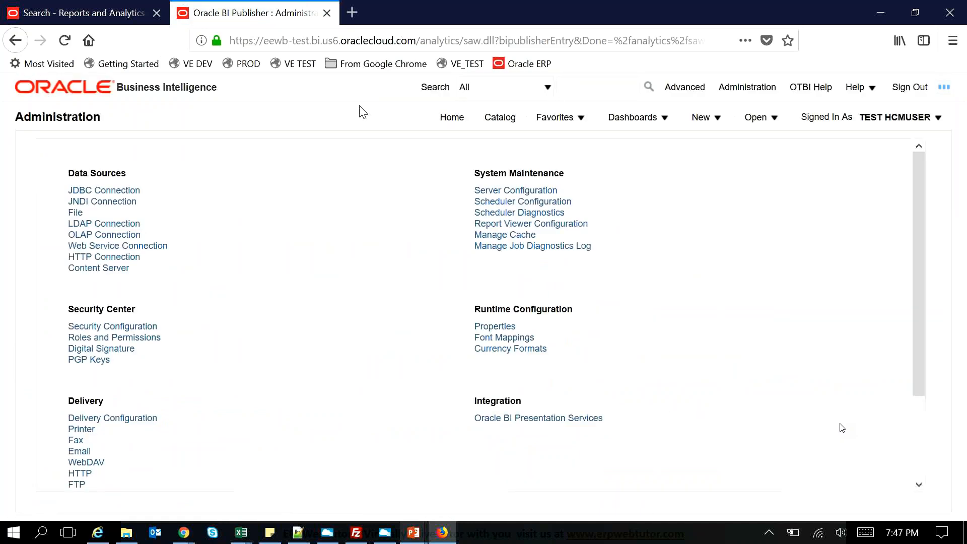
scroll(280, 319, down, 3)
click(81, 421)
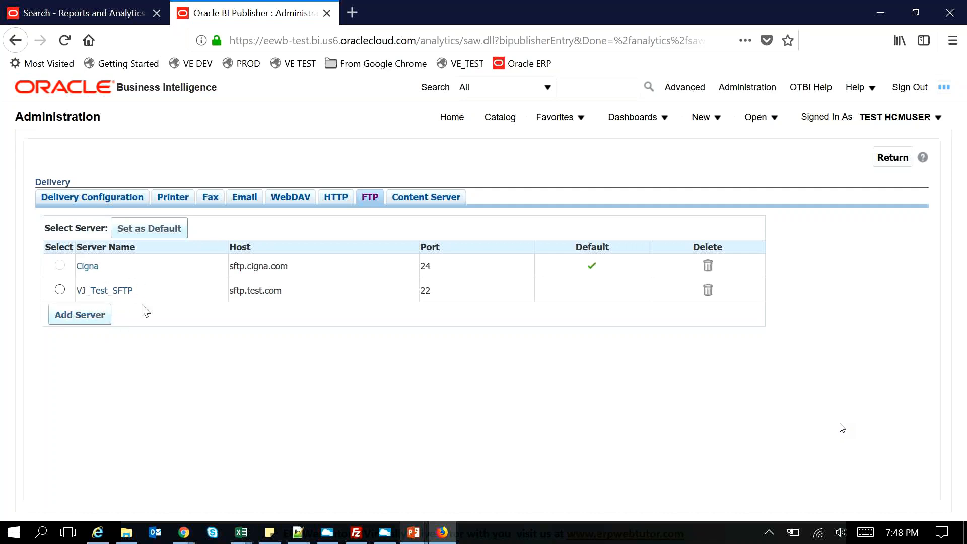
Examine the VJ_Test_SFTP server's general, security and PGP encryption settings, and return to the administration page
click(112, 291)
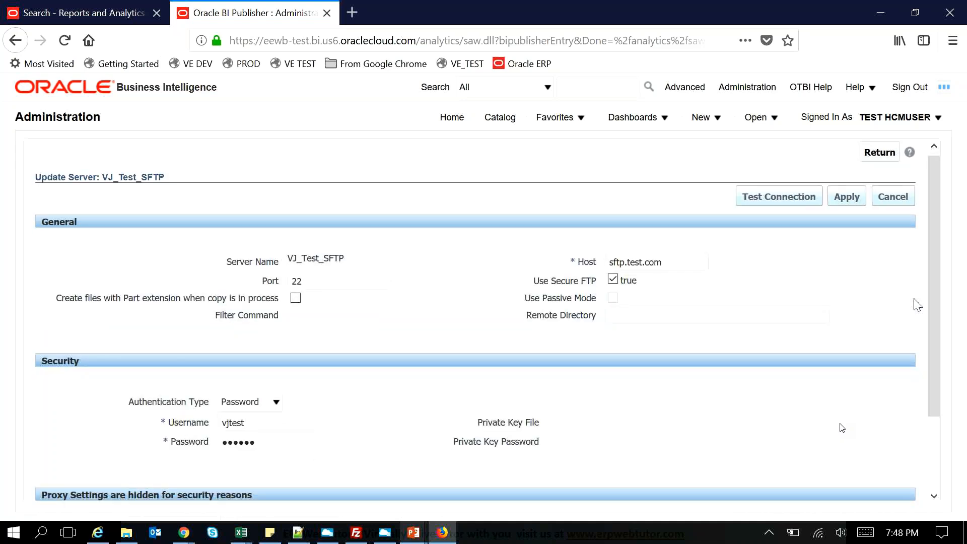
scroll(917, 304, down, 2)
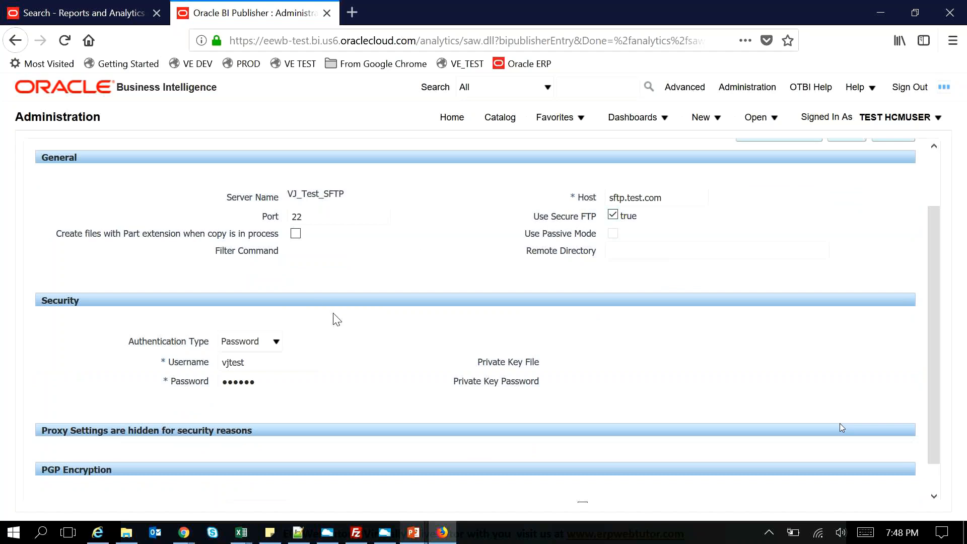
scroll(337, 332, down, 1)
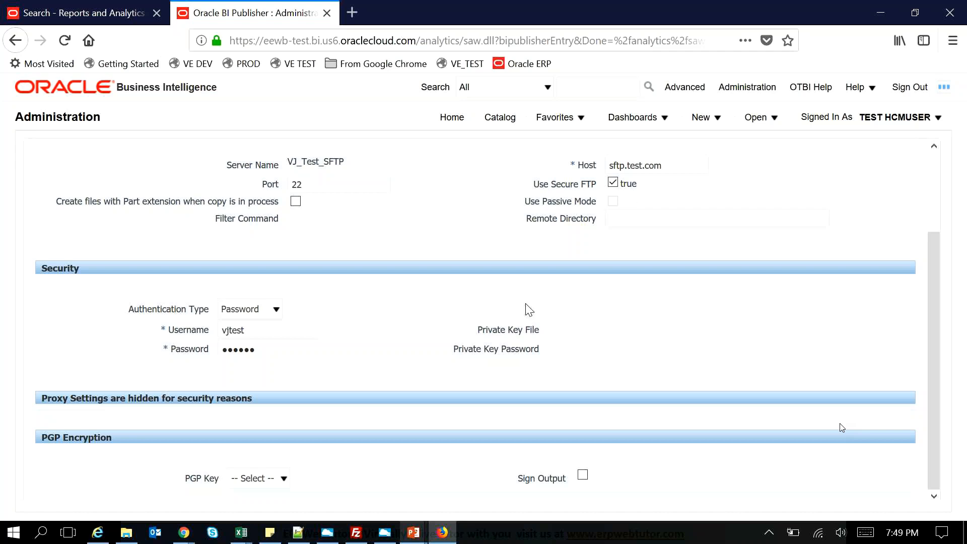
scroll(528, 309, up, 1)
scroll(770, 183, up, 5)
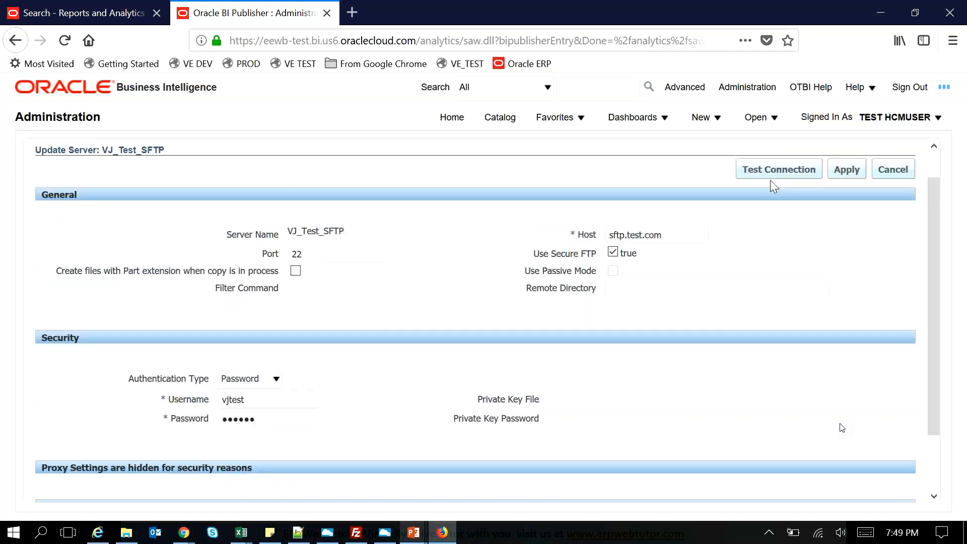
scroll(669, 218, up, 3)
click(879, 158)
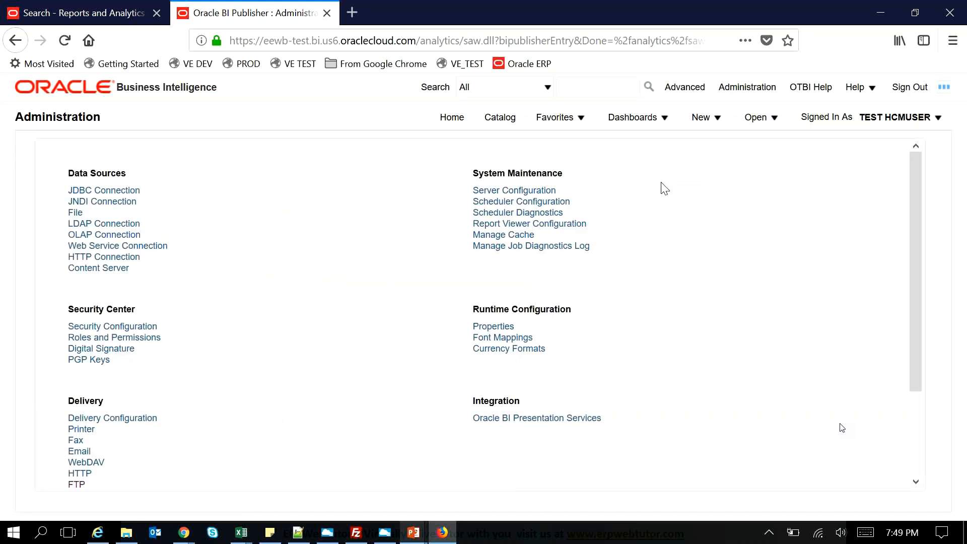
Reopen the BI catalog and expand the VJ Reports folder under Shared Folders/Custom
click(125, 19)
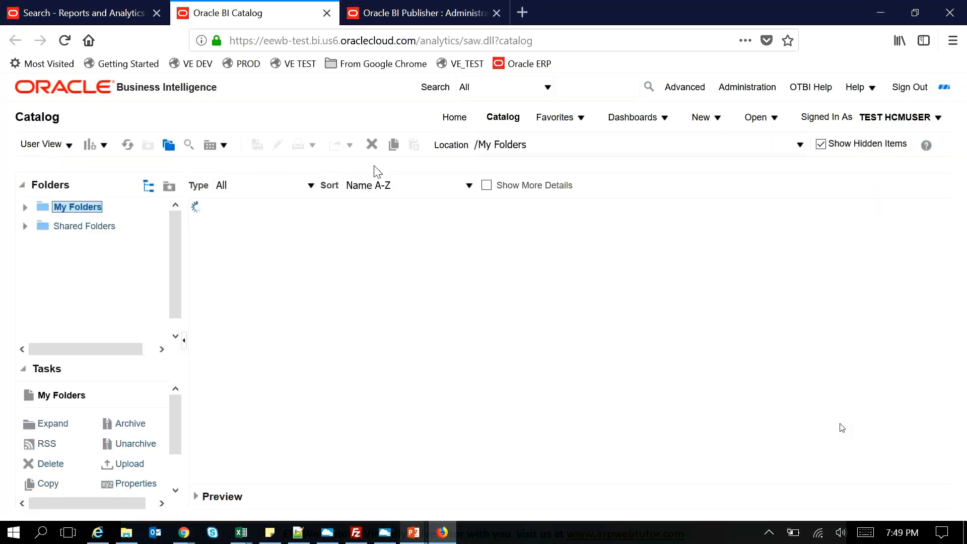
click(99, 227)
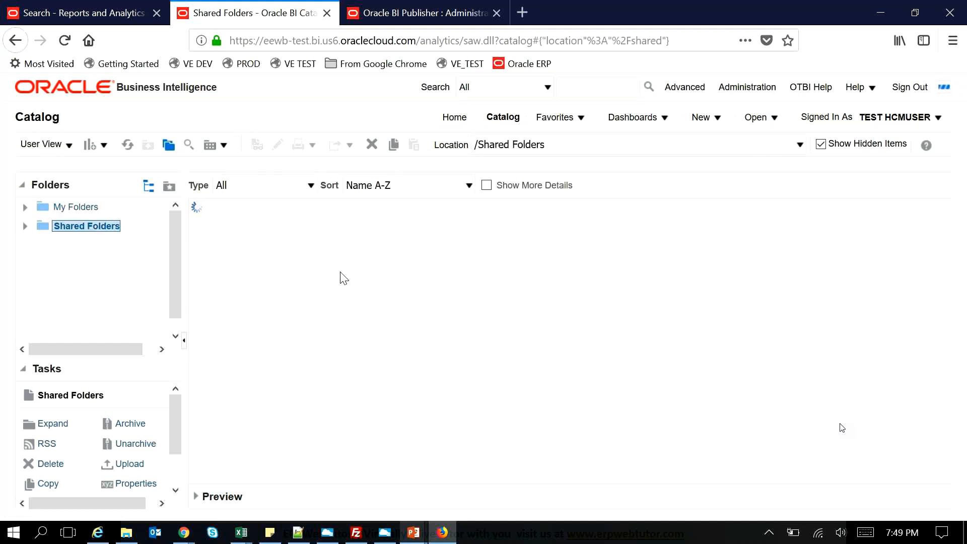
click(264, 258)
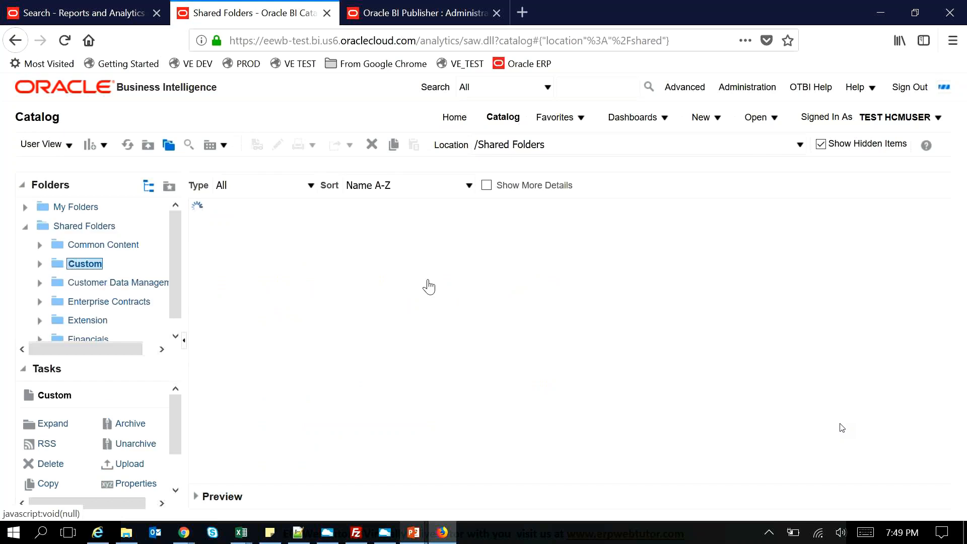
scroll(426, 277, down, 5)
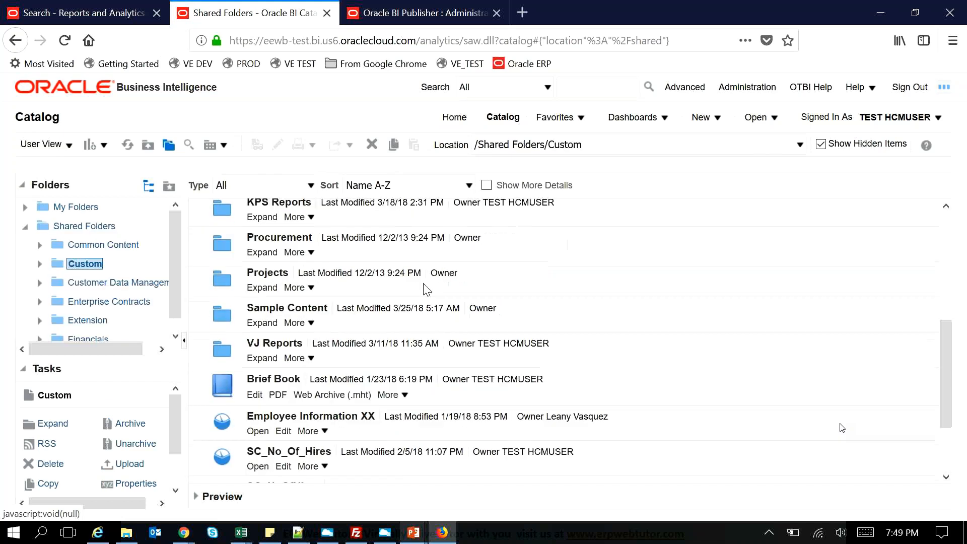
click(265, 358)
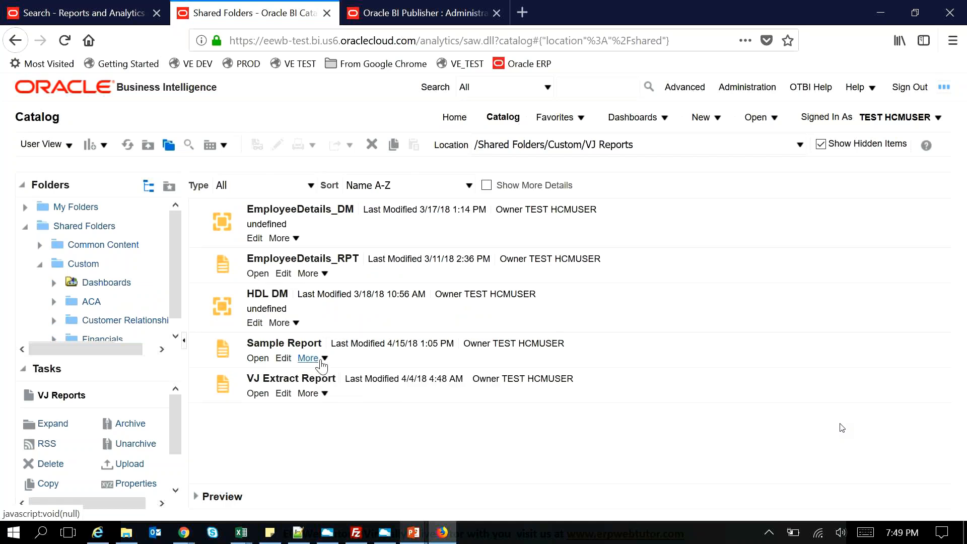
Review the account permissions of Sample Report and close them
click(323, 358)
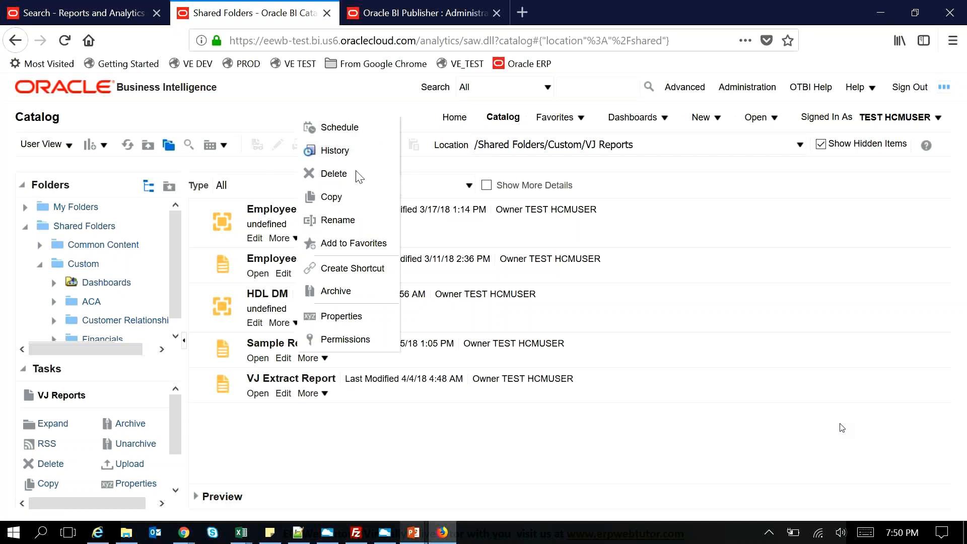
click(367, 340)
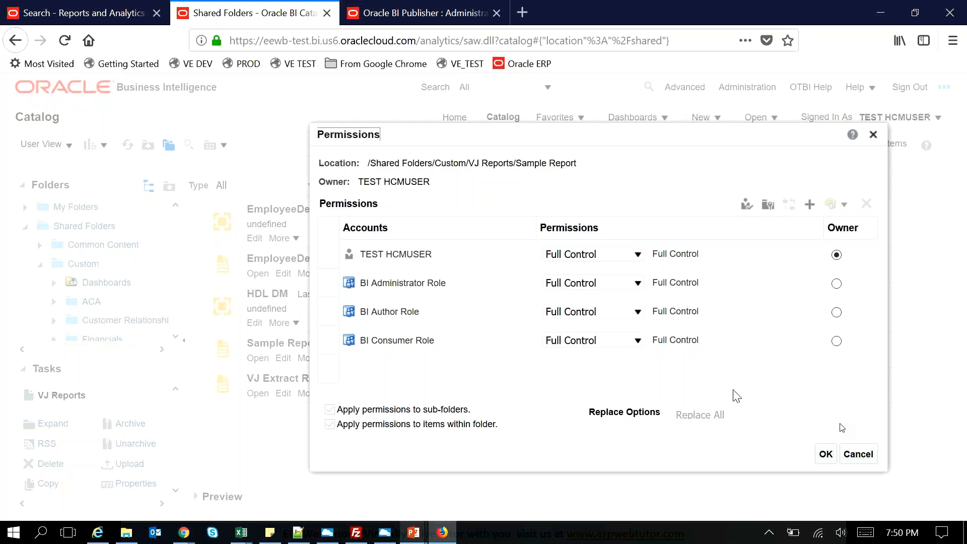
click(825, 455)
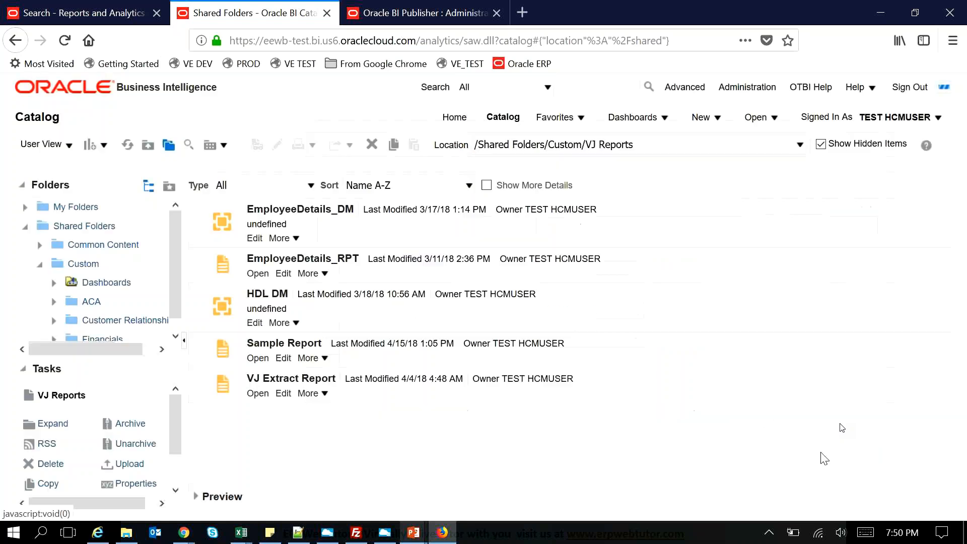
Open a new scheduled report job for Sample Report
click(308, 358)
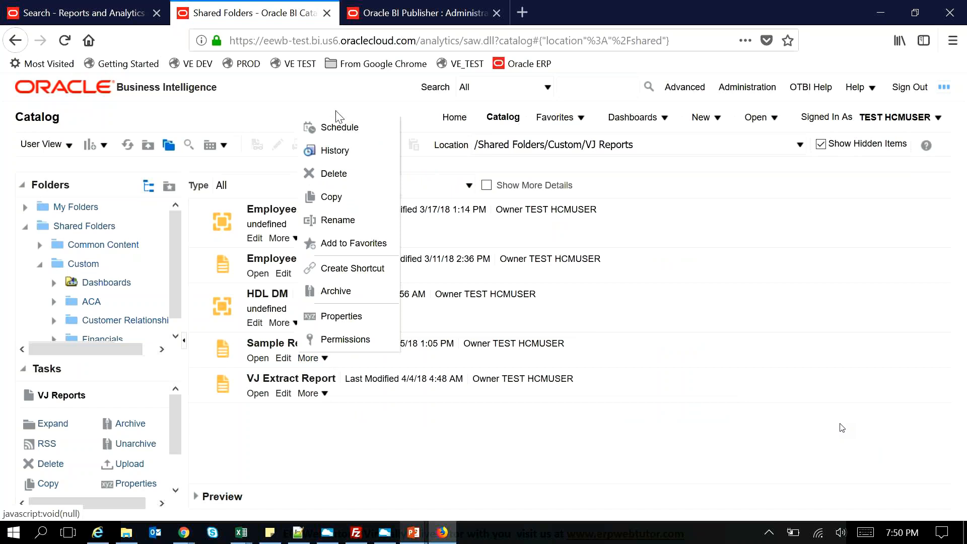
click(338, 129)
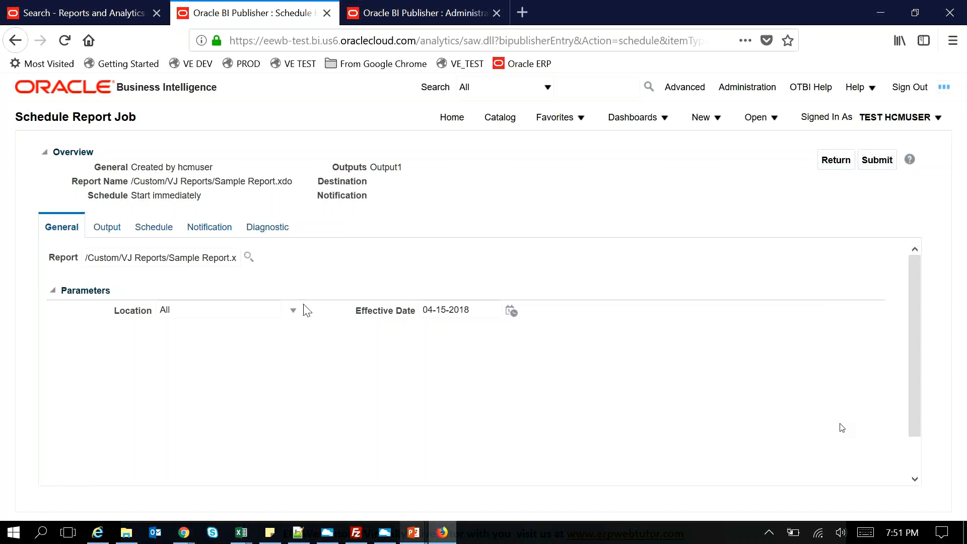
Try limiting the Location parameter to Welsh Office, and restore it to All
click(293, 312)
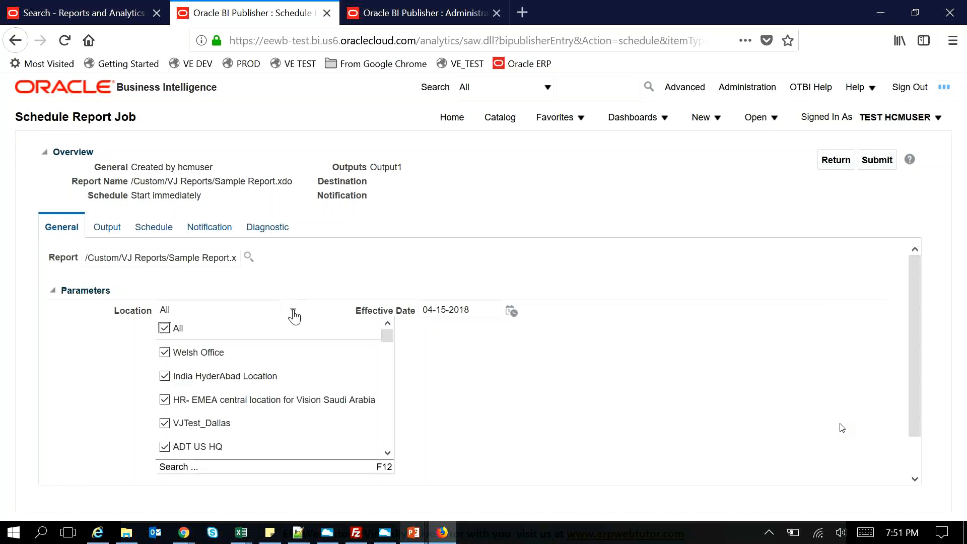
click(211, 328)
click(204, 353)
click(316, 294)
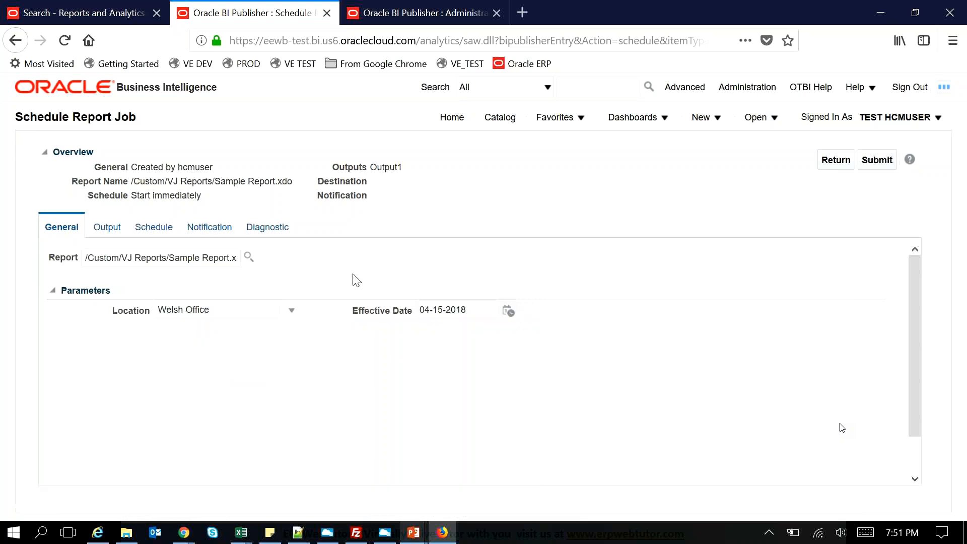
click(291, 311)
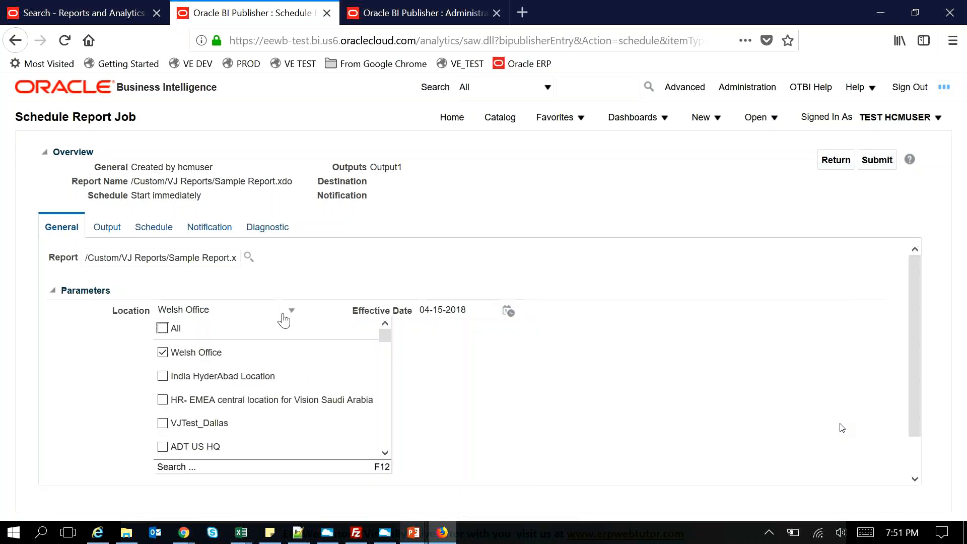
click(163, 330)
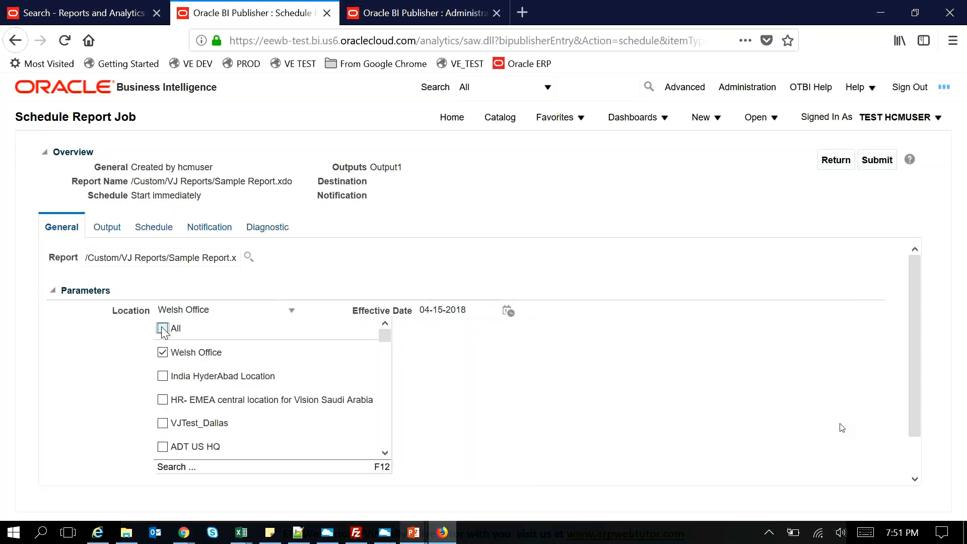
click(304, 283)
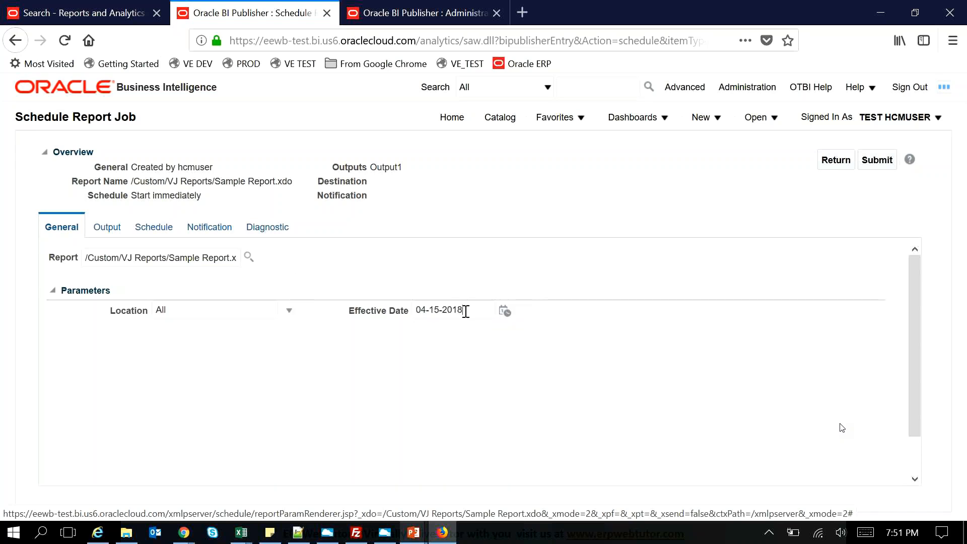
Replace the Effective Date parameter with the expression {$SYSDATE()$}
drag(465, 312, 410, 319)
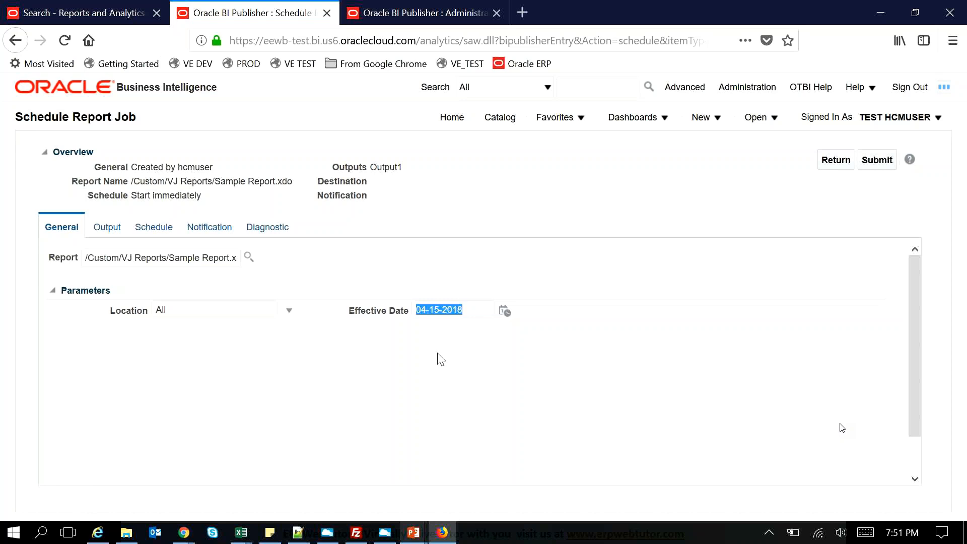
key(BackSpace)
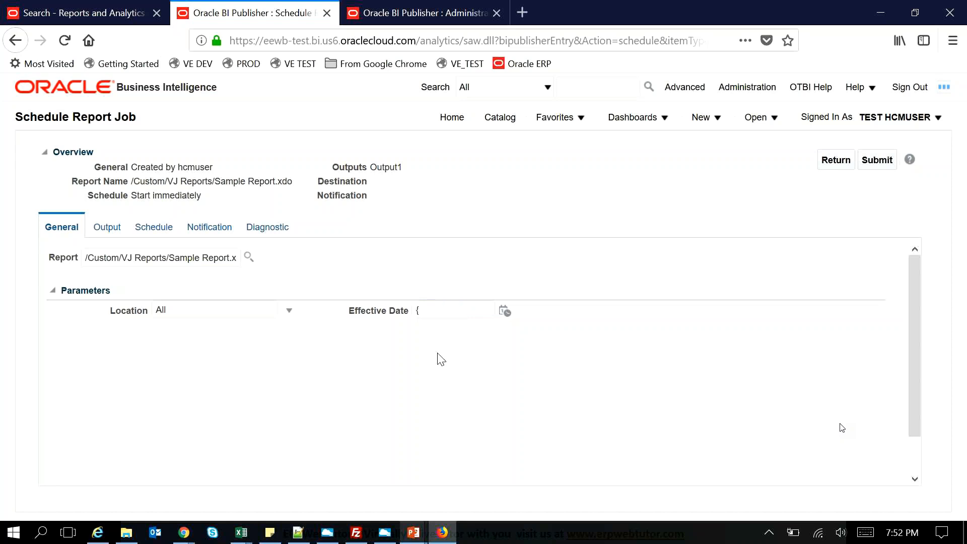
text({$SYSDATE()$})
Set the job's output to the Sample Report layout in PDF format
click(104, 231)
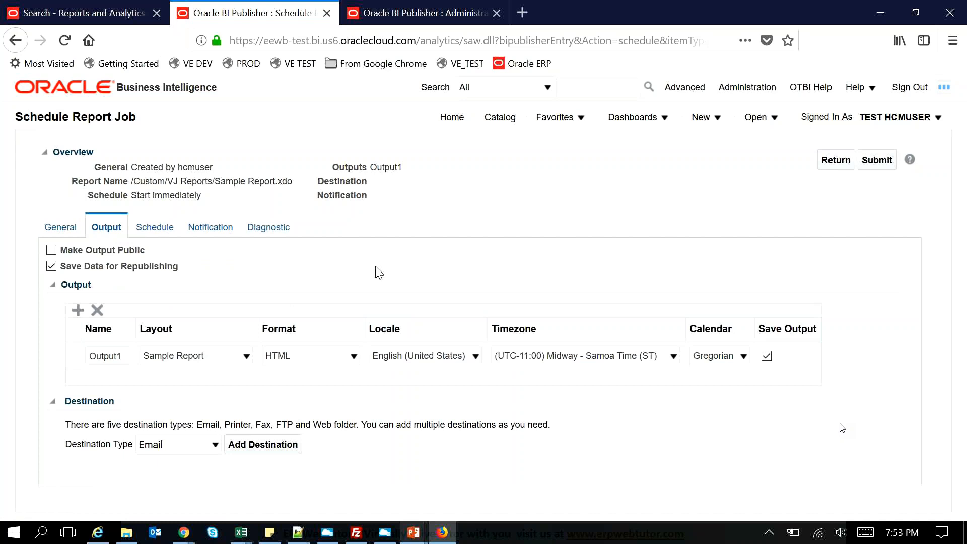
click(246, 358)
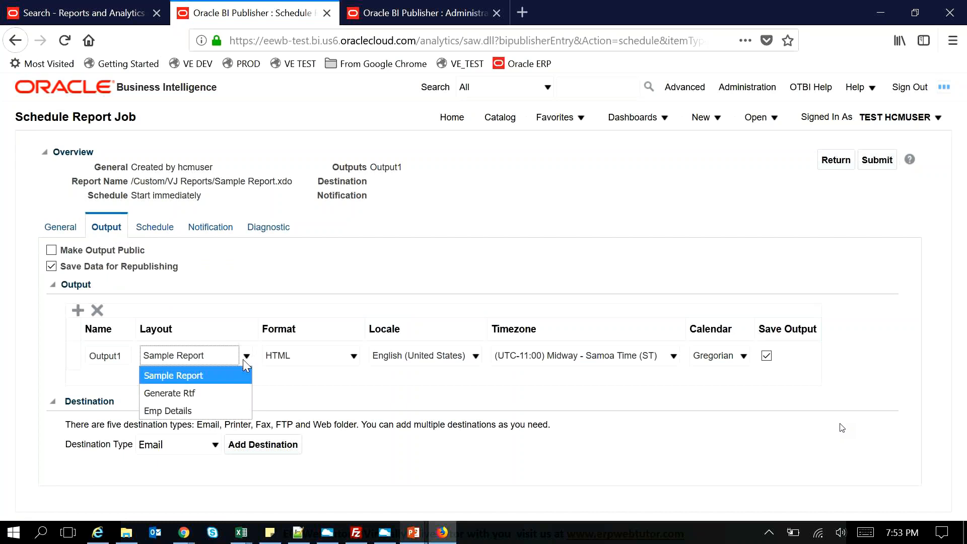
click(233, 375)
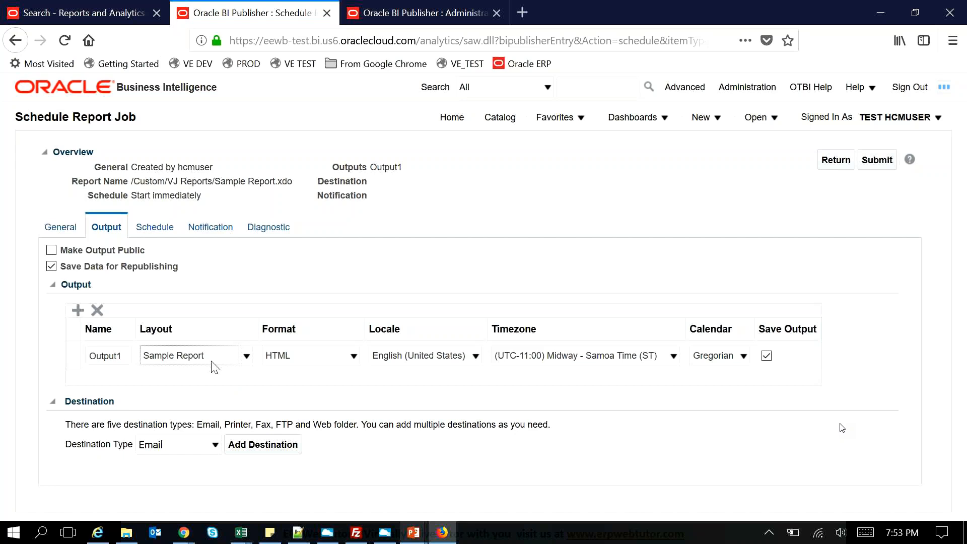
click(308, 359)
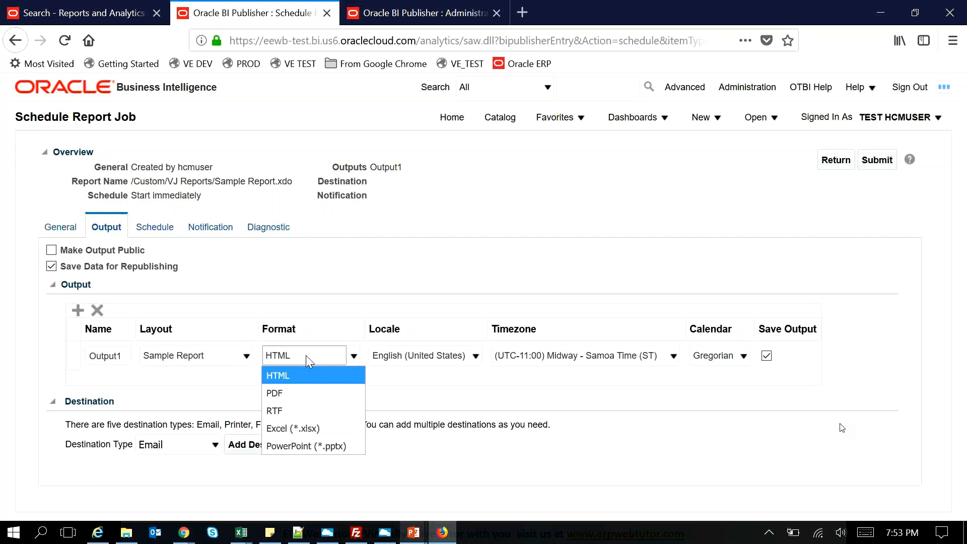
click(311, 392)
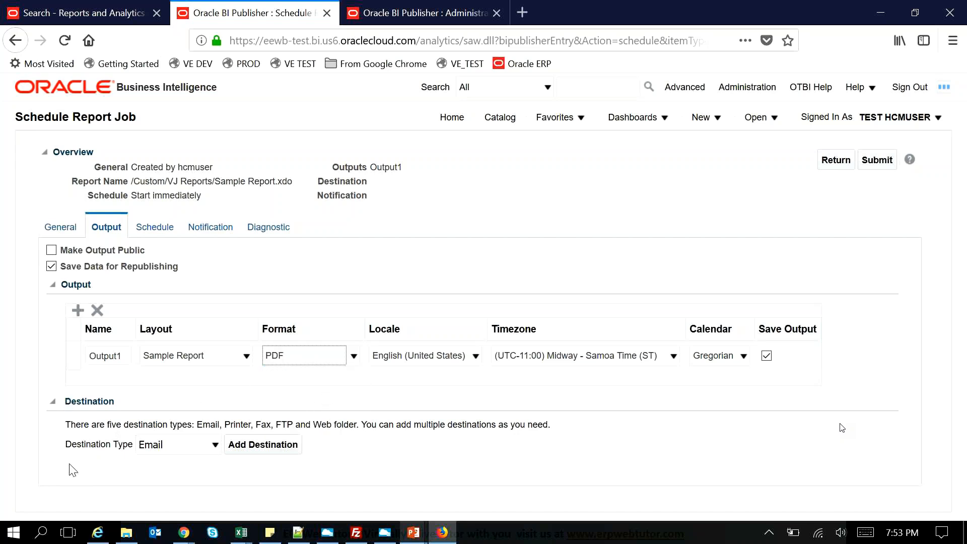
Add an FTP destination to the report job's output
click(182, 444)
click(178, 481)
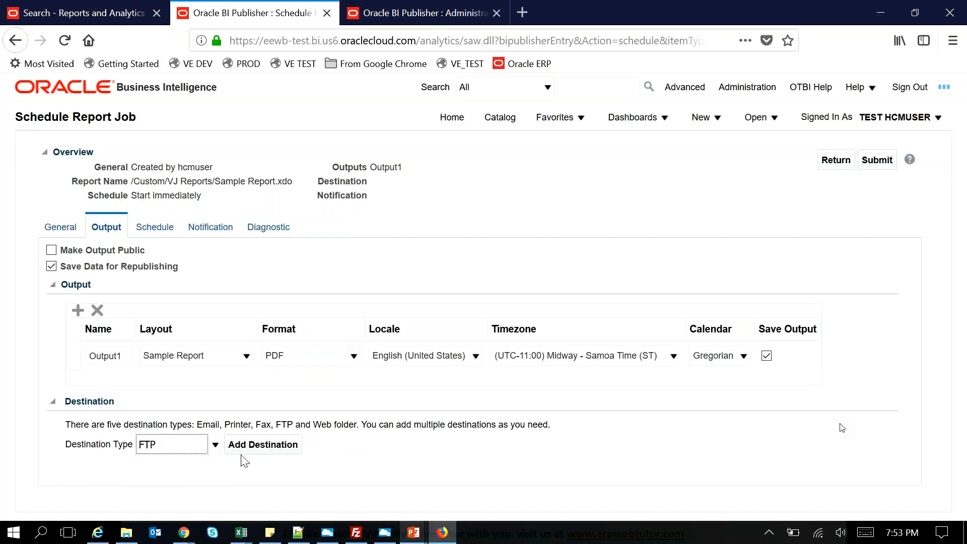
click(257, 447)
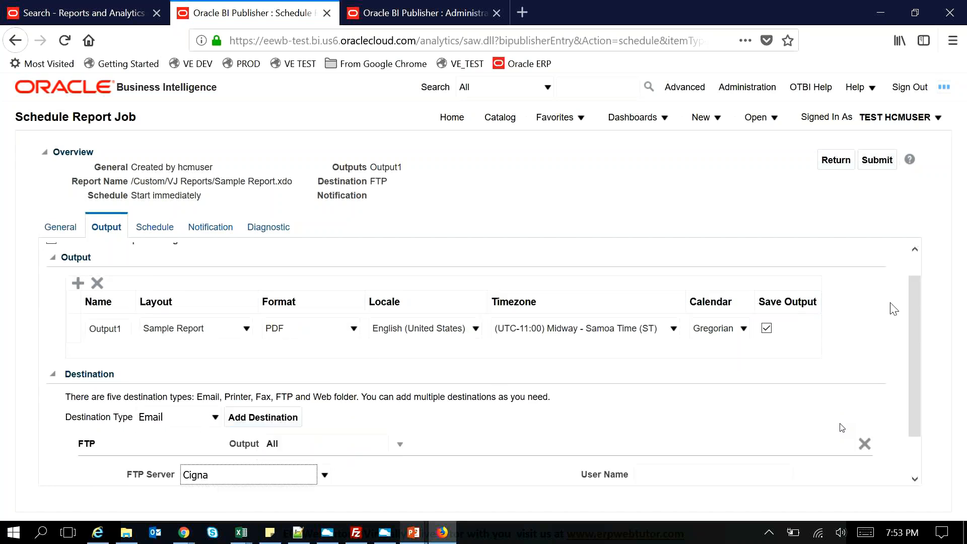
scroll(894, 309, down, 2)
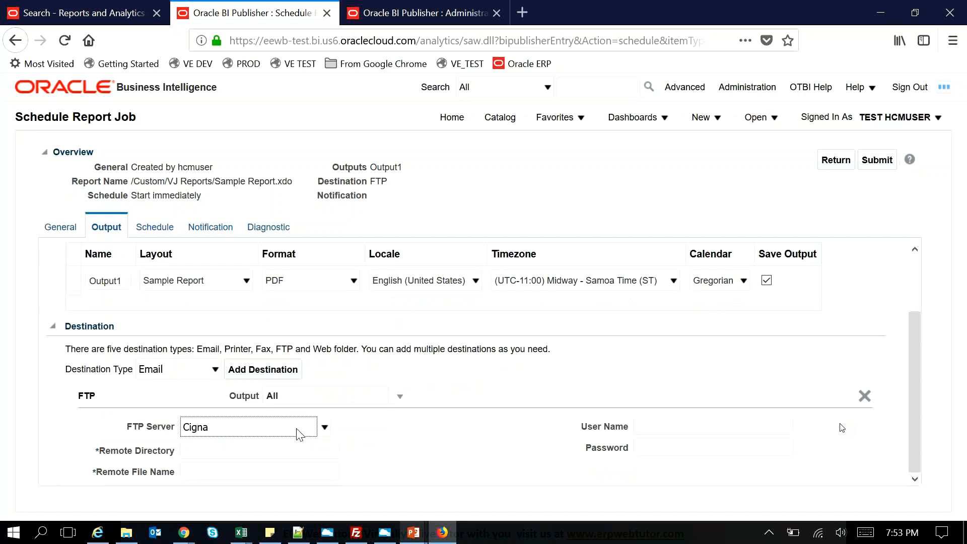
Check the FTP servers configured in the BI Publisher administration, and choose VJ_Test_SFTP as the destination's FTP server
click(323, 430)
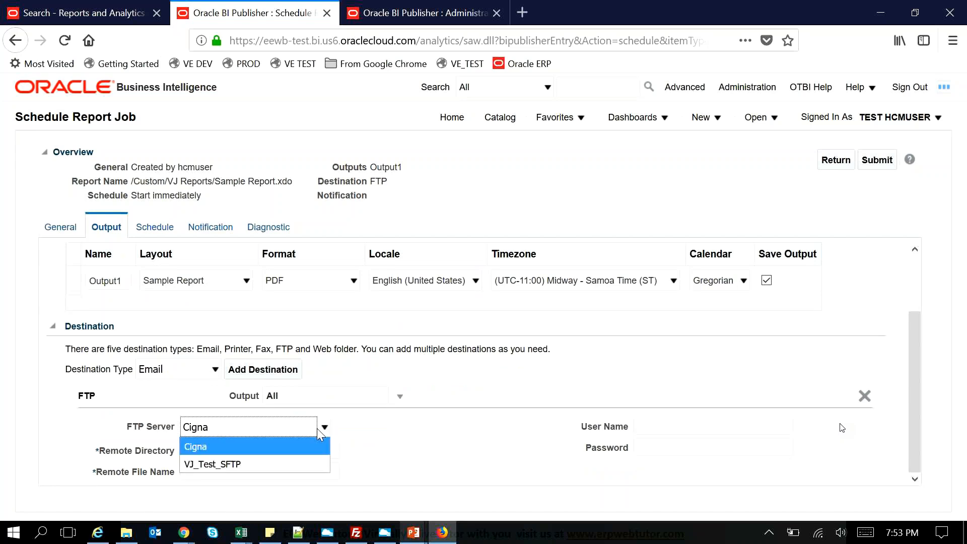
click(390, 22)
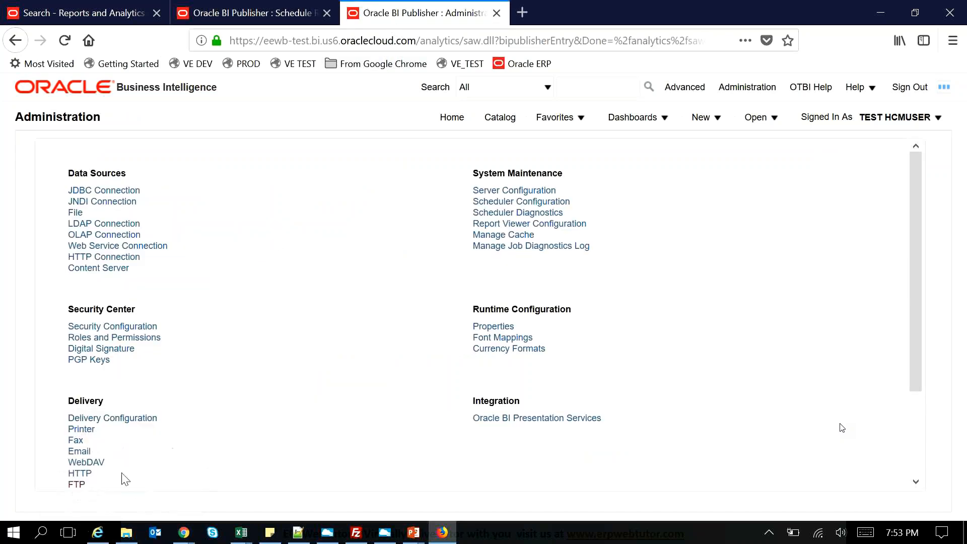
click(78, 484)
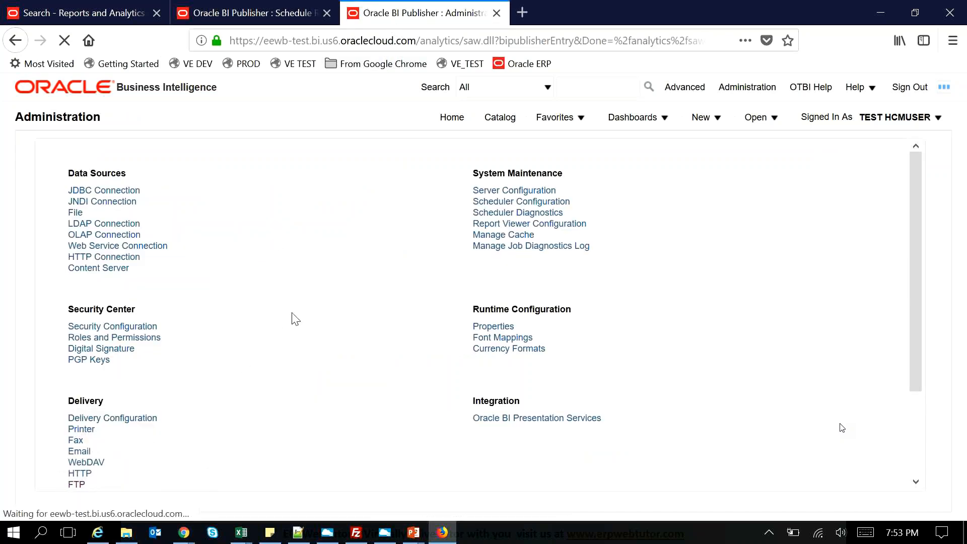
scroll(235, 389, down, 3)
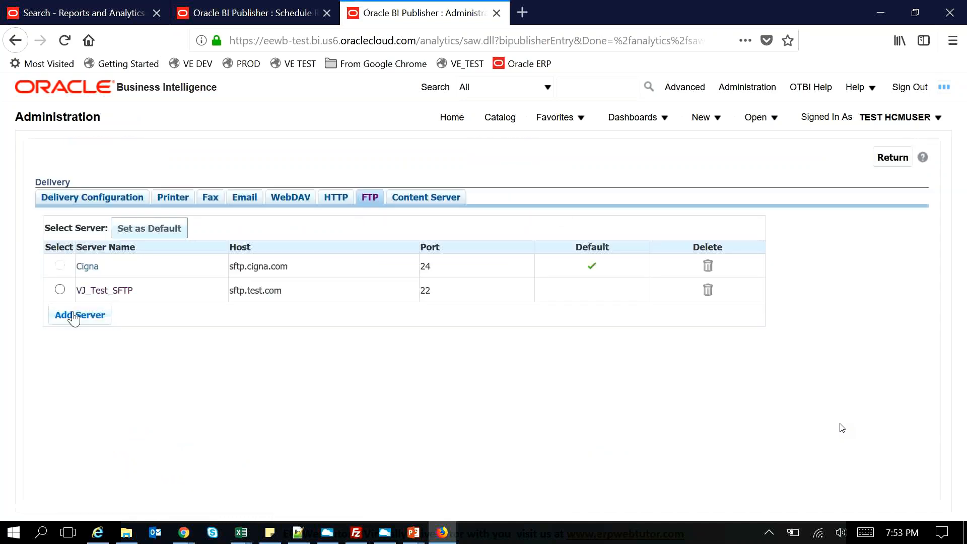
click(258, 23)
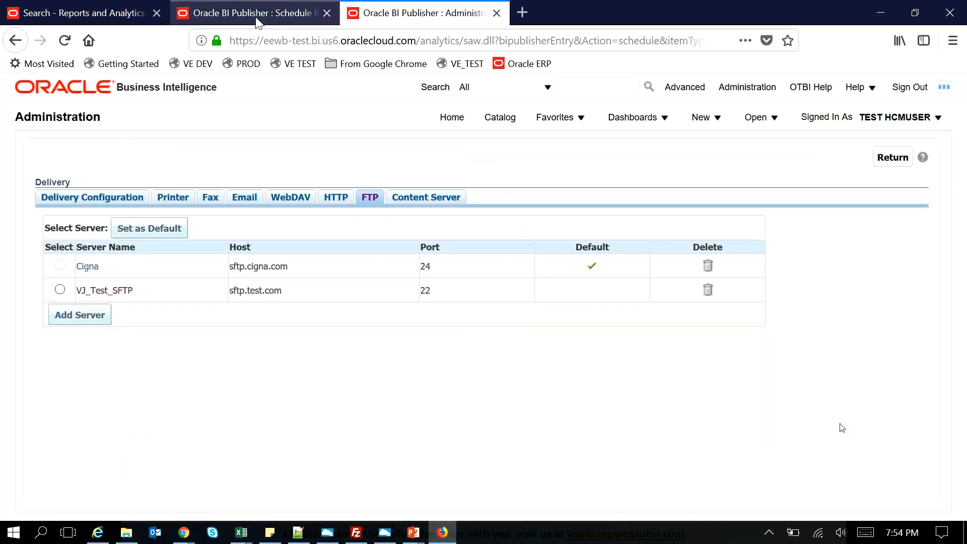
click(312, 428)
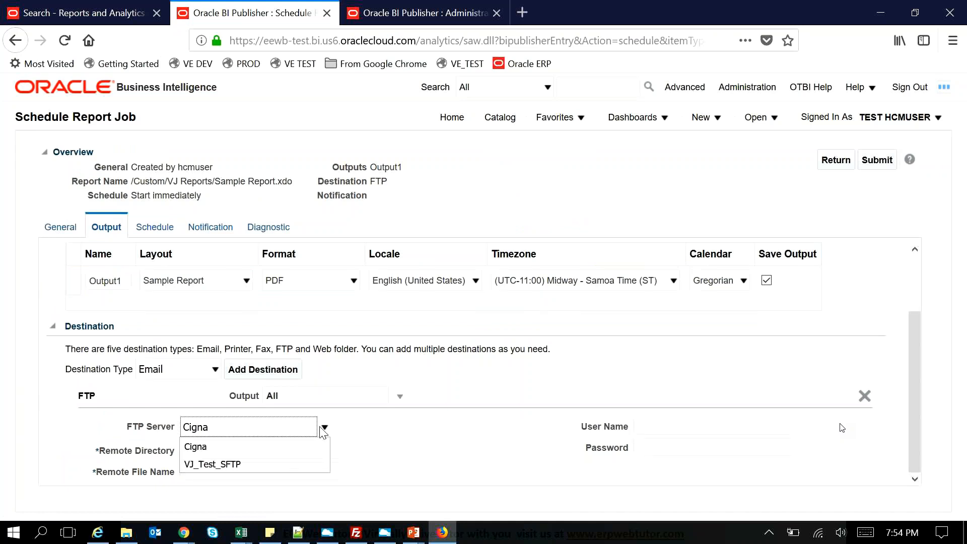
click(294, 461)
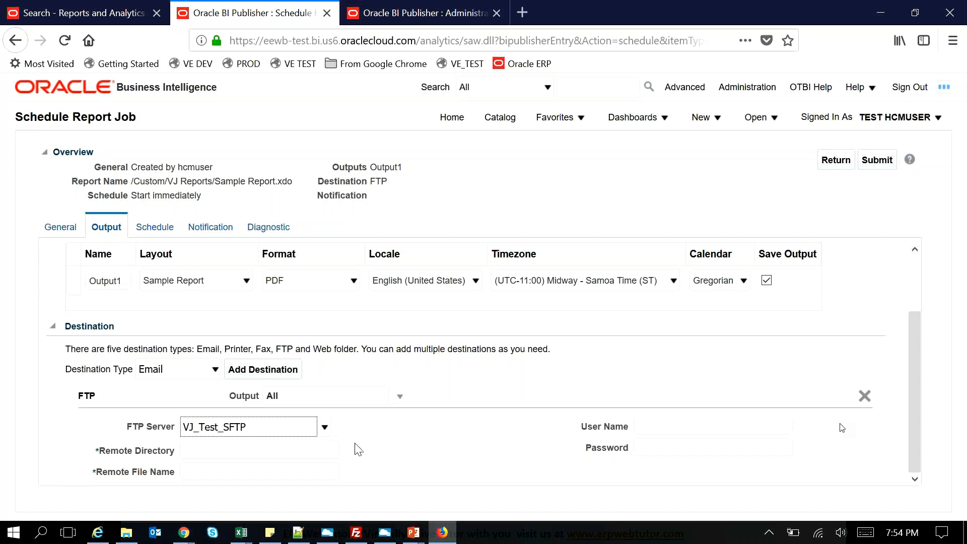
Set the destination's remote directory to /home/Output and its remote file name to SFTP_Test_Output_%y%m%d
click(270, 449)
text(/home/Output)
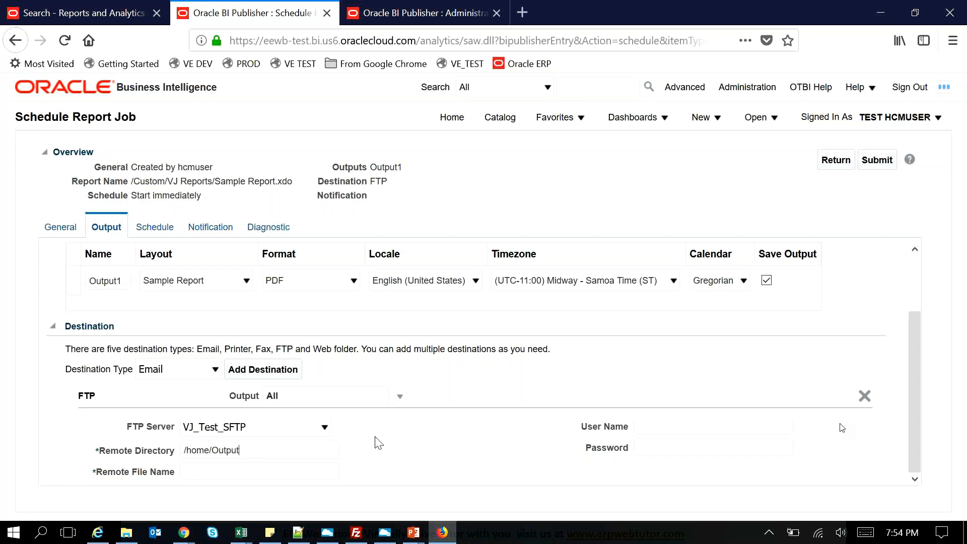
click(311, 471)
text(SFTP_Test_Output)
text(_%y%)
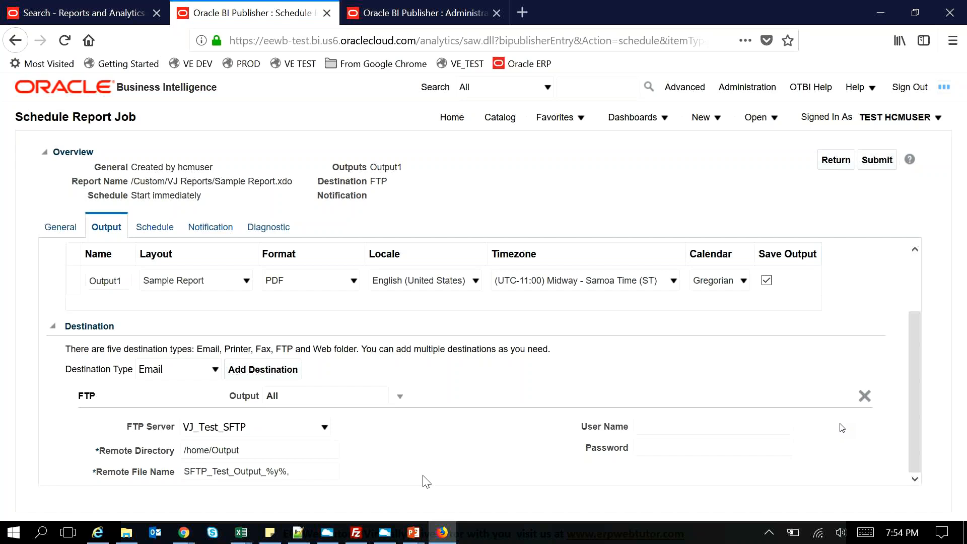
text(m%d)
click(361, 22)
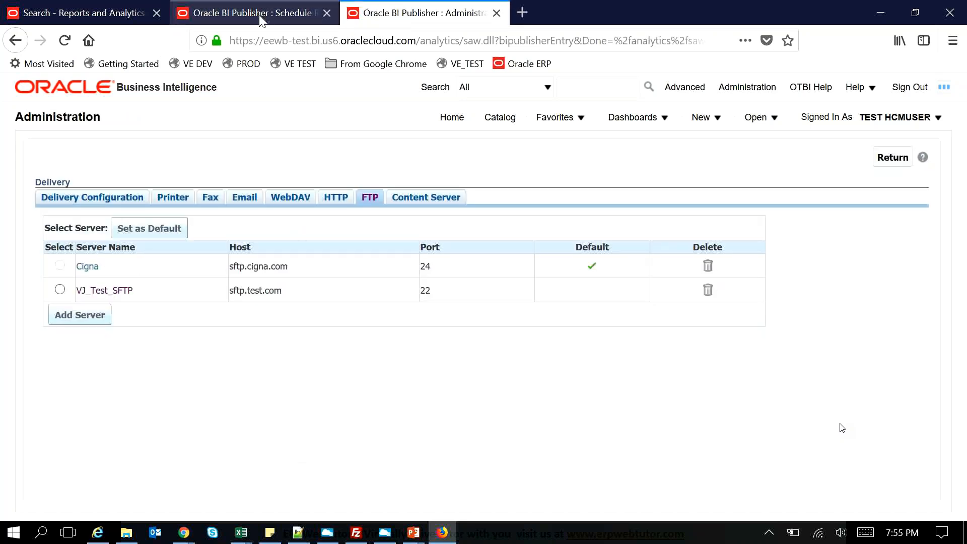
click(259, 20)
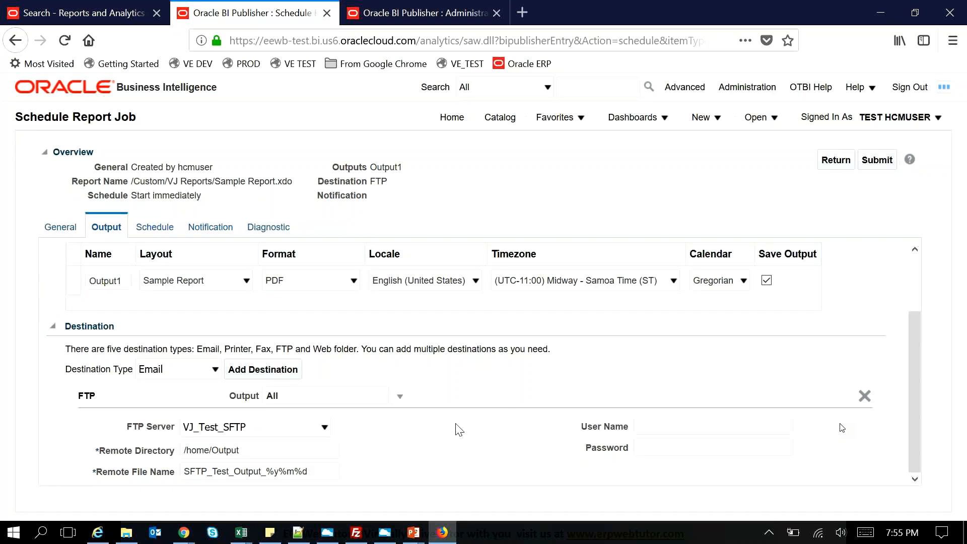
click(262, 452)
Try the Daily and Weekly frequencies for the job's schedule, and restore the frequency to Once
click(155, 229)
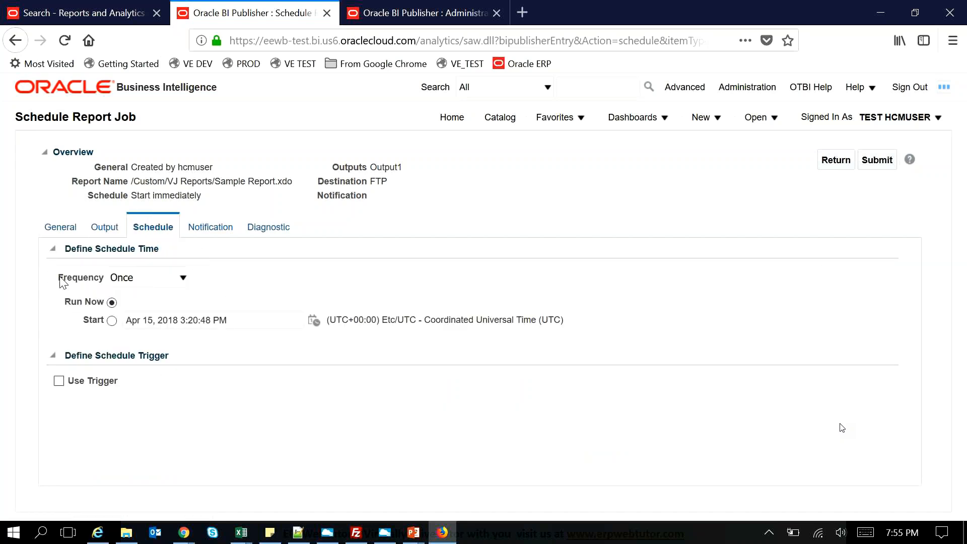
click(183, 278)
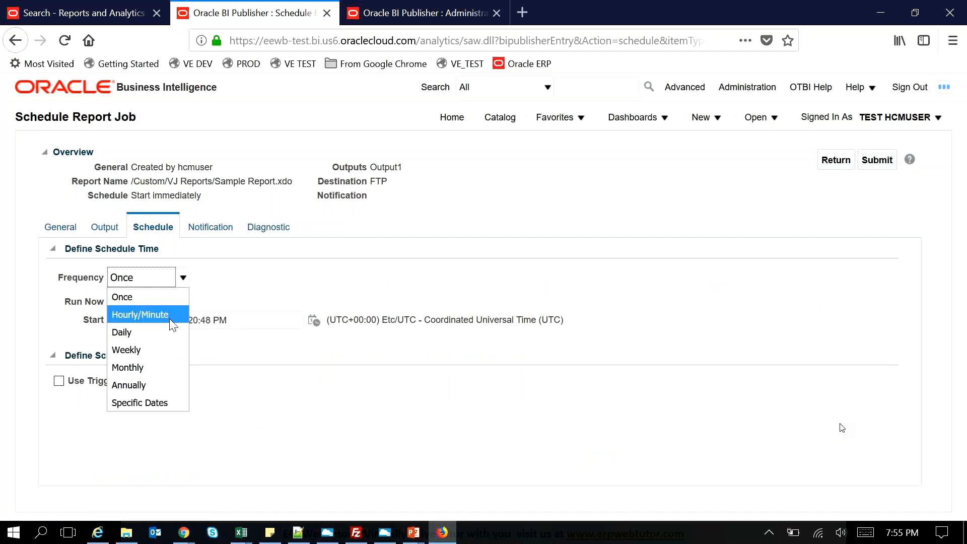
click(165, 328)
click(158, 280)
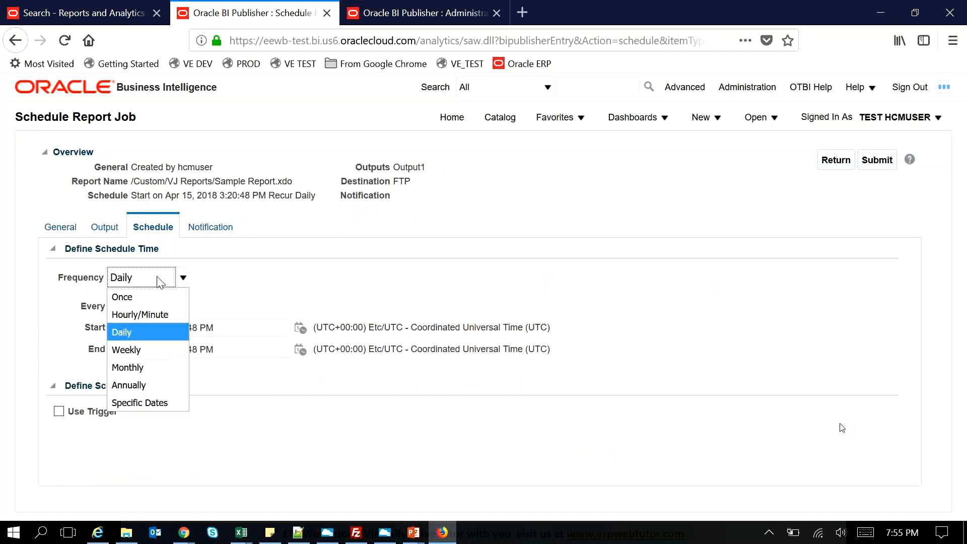
click(156, 350)
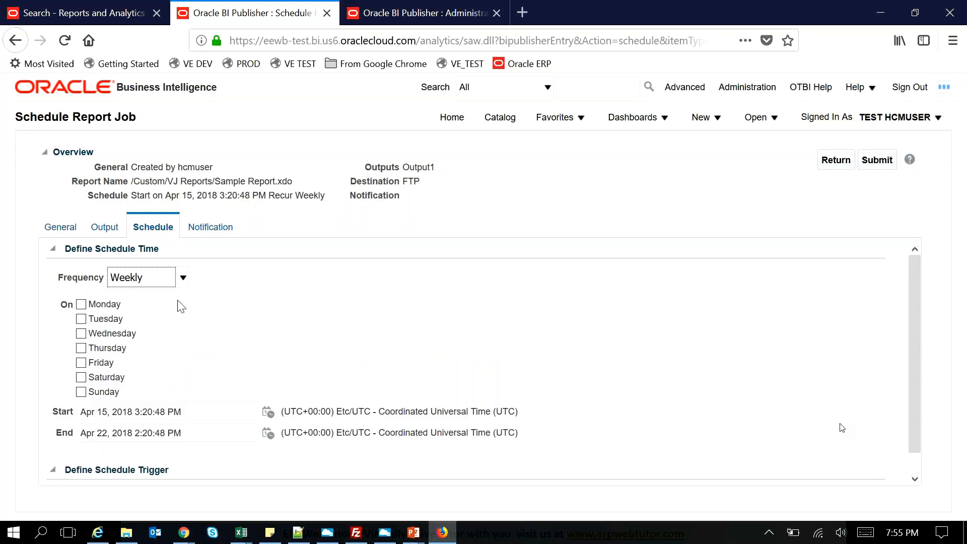
click(81, 304)
scroll(202, 307, down, 1)
click(81, 283)
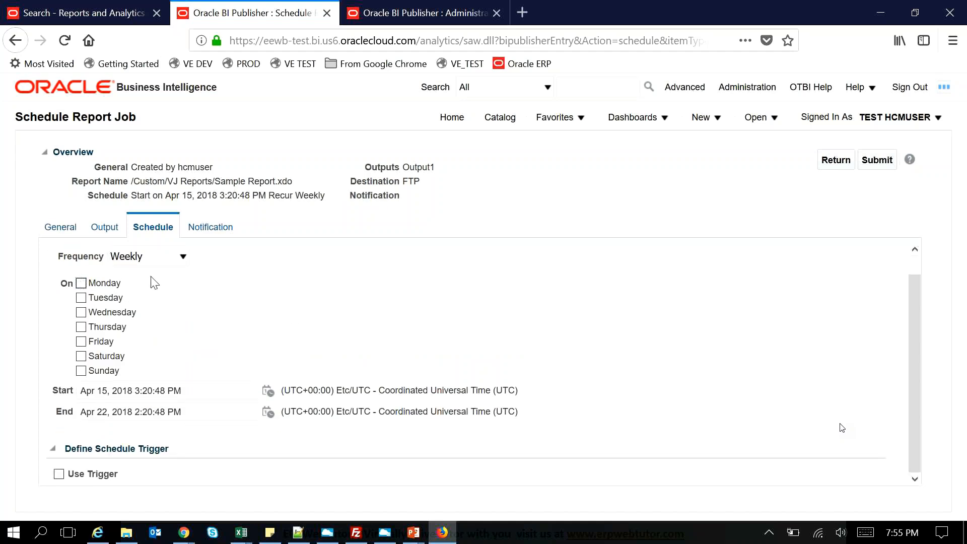
click(180, 259)
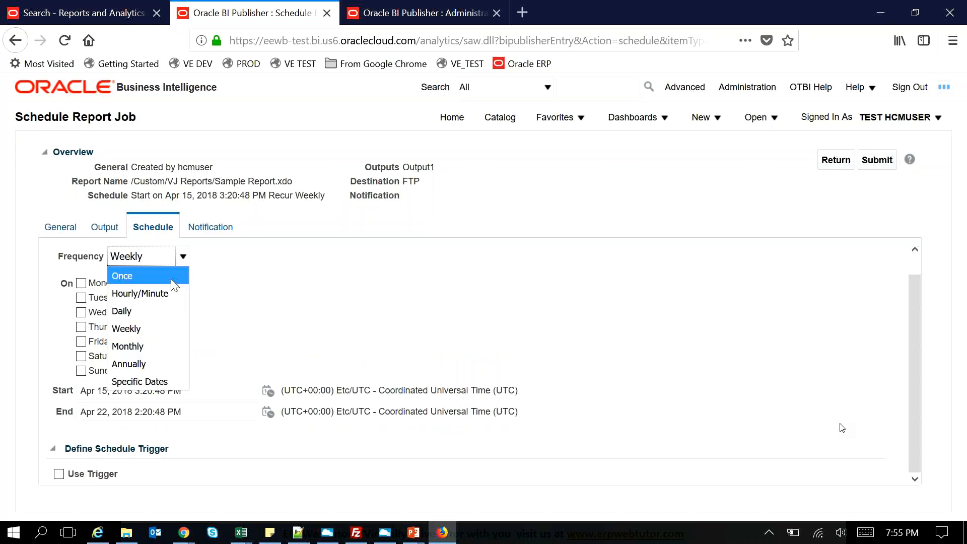
click(173, 285)
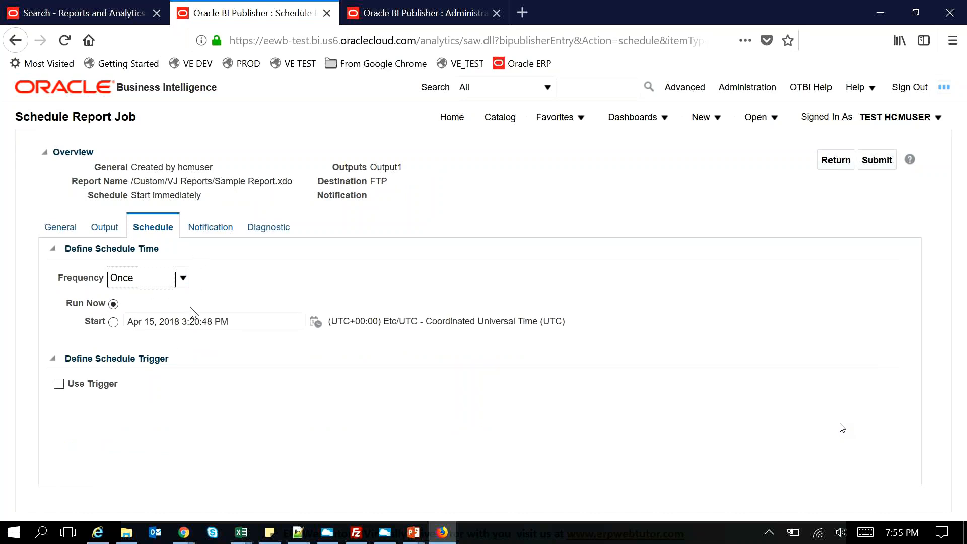
Set the job's schedule to recur monthly in January on the 3rd Monday
click(183, 278)
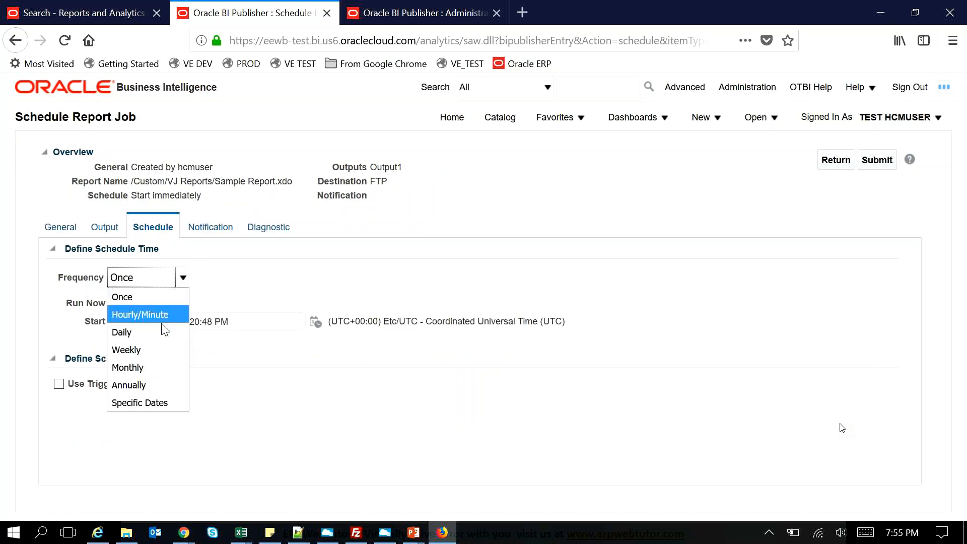
click(157, 367)
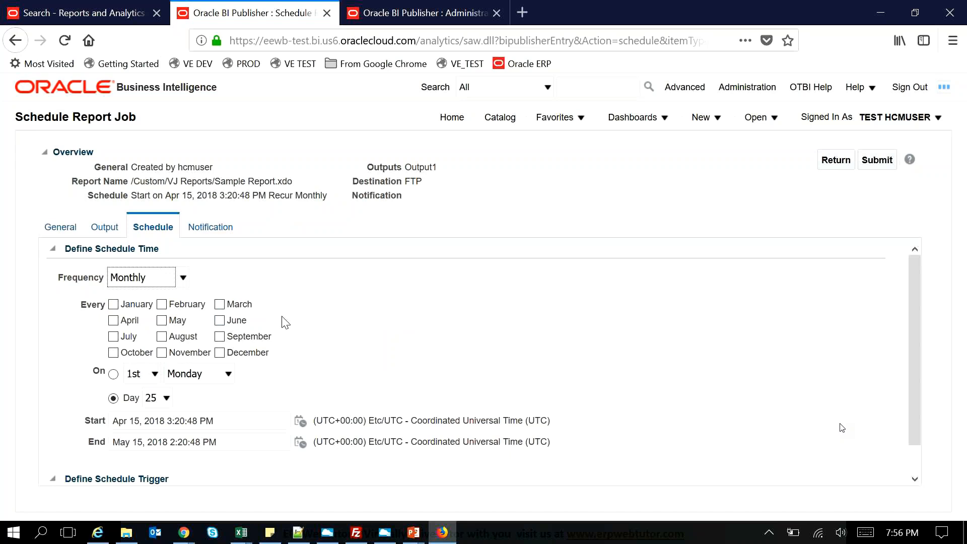
scroll(285, 322, down, 1)
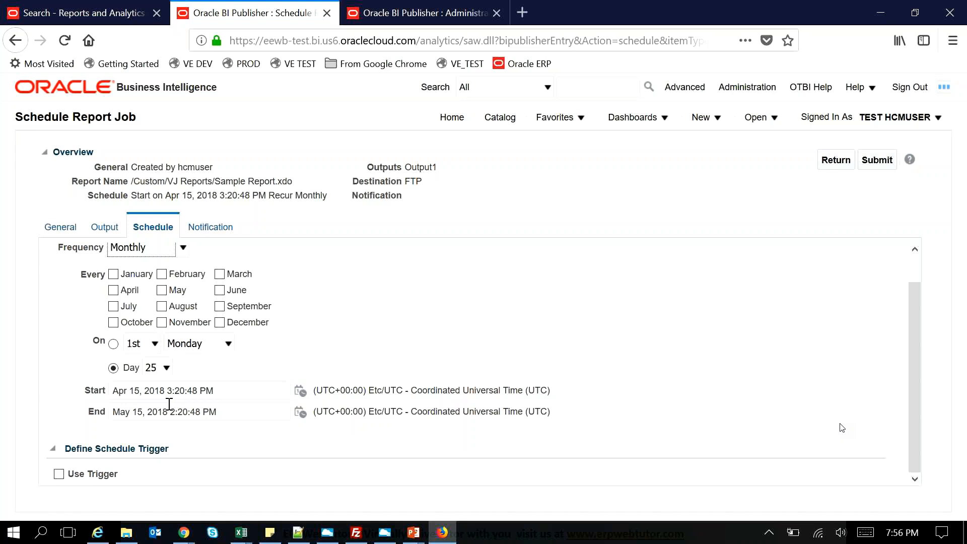
click(132, 274)
click(156, 345)
click(143, 386)
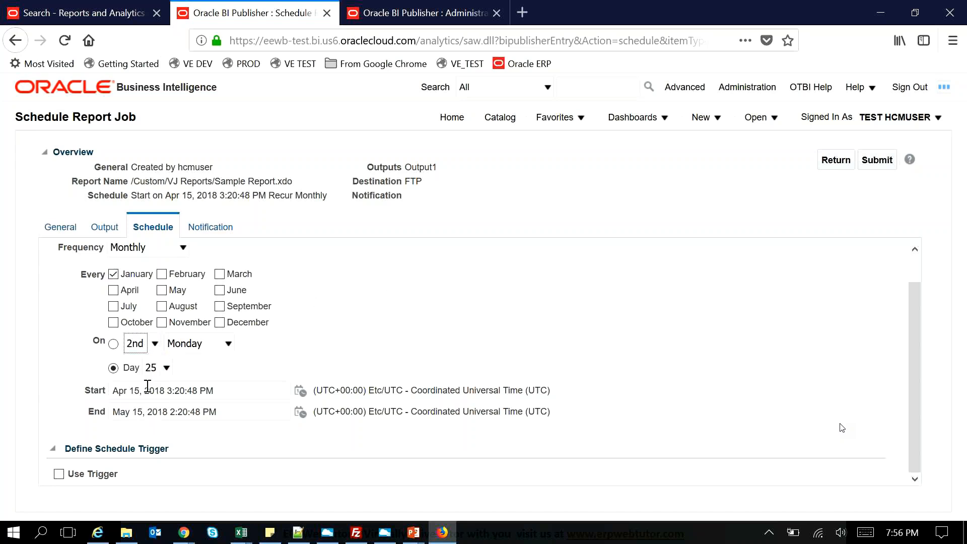
click(145, 344)
click(143, 397)
click(166, 368)
click(113, 344)
click(114, 367)
click(114, 344)
click(155, 343)
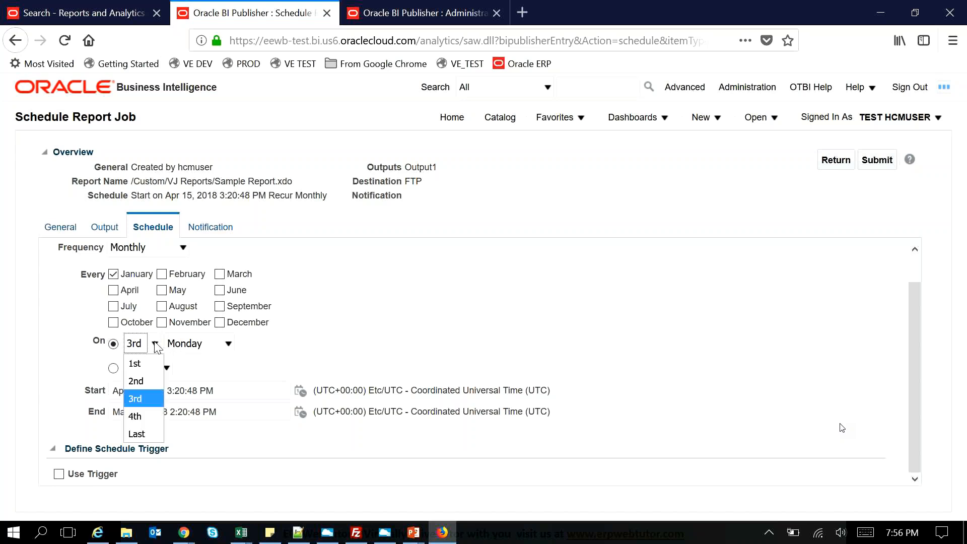
Include all the remaining months in the monthly schedule, and change the recurrence to the 2nd Monday
click(113, 290)
click(114, 306)
click(113, 323)
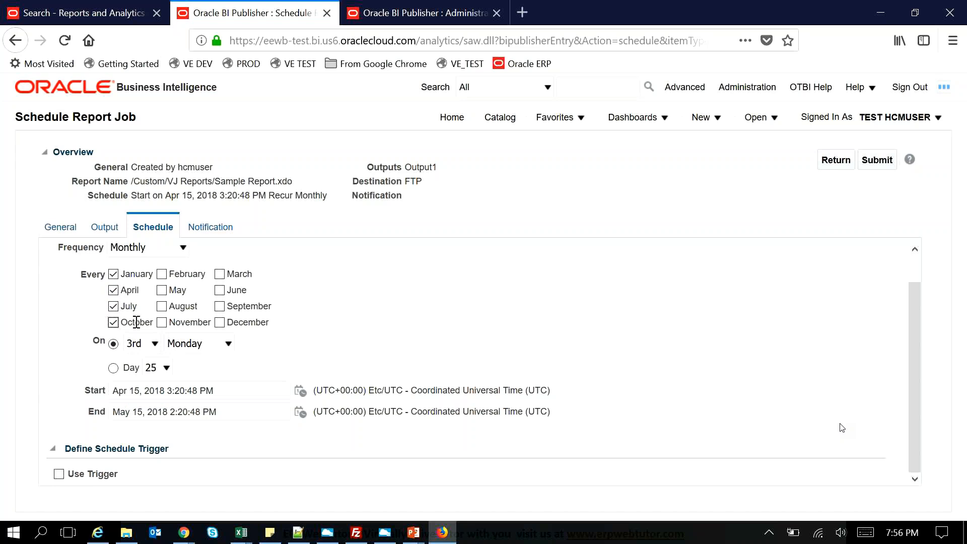
click(161, 306)
click(161, 290)
click(161, 274)
click(219, 274)
click(220, 290)
click(219, 306)
click(220, 322)
click(154, 345)
click(150, 379)
Set the schedule's start time to 10:00:00 AM in the (UTC-06:00) Chicago - Central Time (CT) zone, keeping the date Apr 15, 2018
click(298, 393)
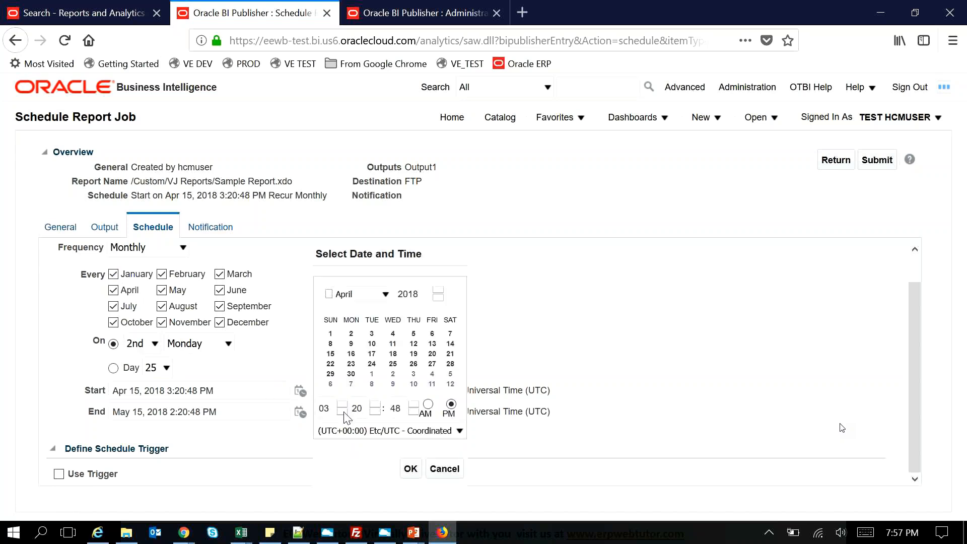
click(331, 407)
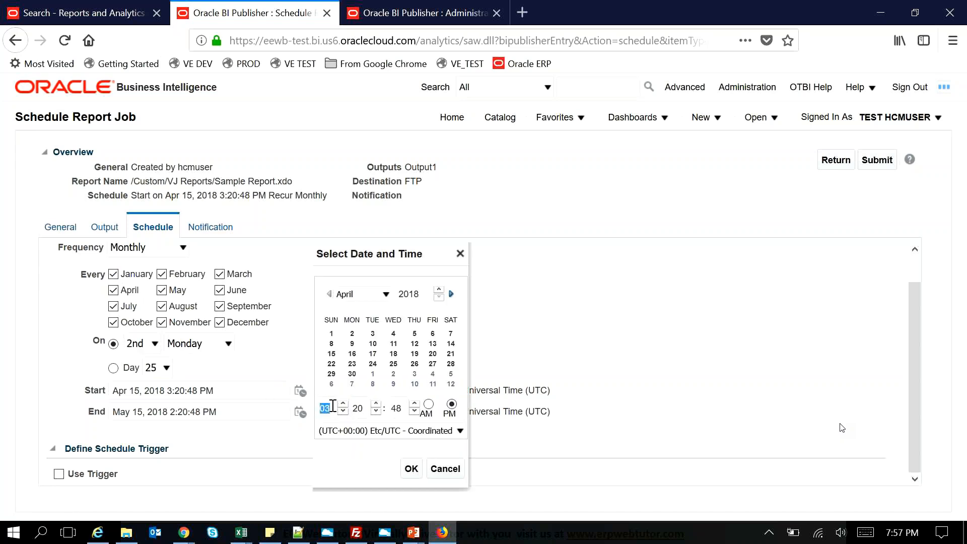
text(10)
key(Tab)
text(00)
key(Tab)
text(00)
key(Tab)
click(428, 404)
click(436, 436)
scroll(478, 204, up, 6)
scroll(481, 206, up, 3)
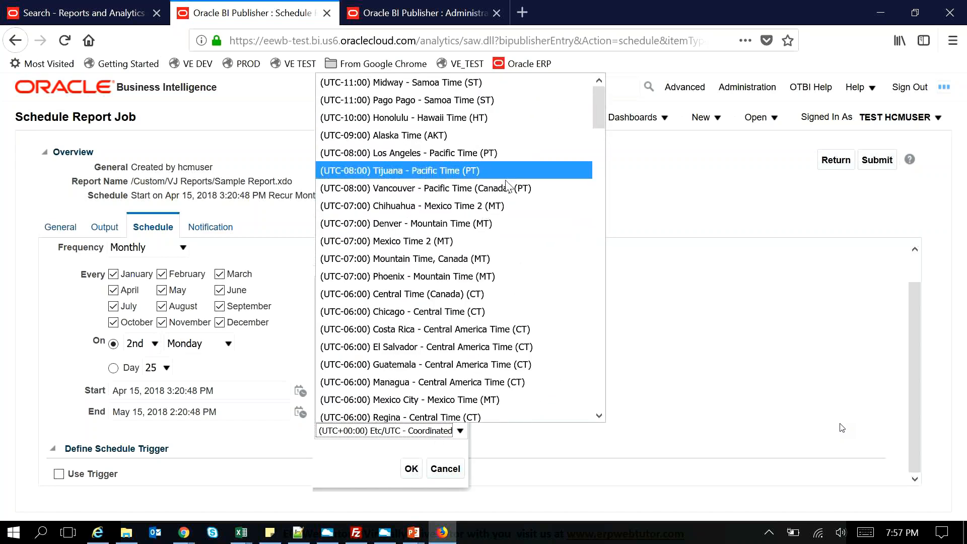
click(498, 310)
click(411, 468)
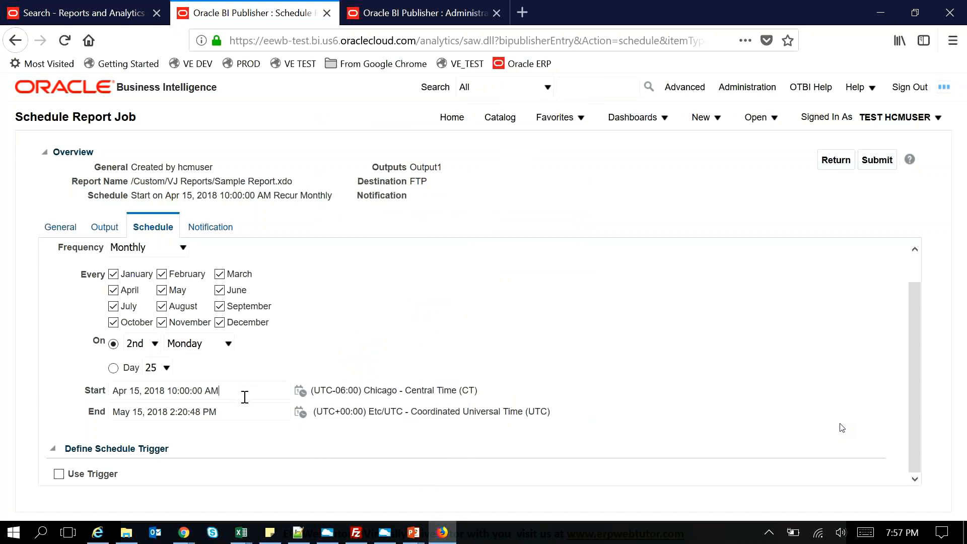
Copy the start date and time into the schedule's end, and change it to Apr 15, 2028 10:00:00 AM
drag(244, 397, 77, 384)
key(ctrl+c)
click(216, 412)
drag(215, 412, 71, 409)
key(ctrl+v)
click(159, 413)
key(BackSpace)
text(2)
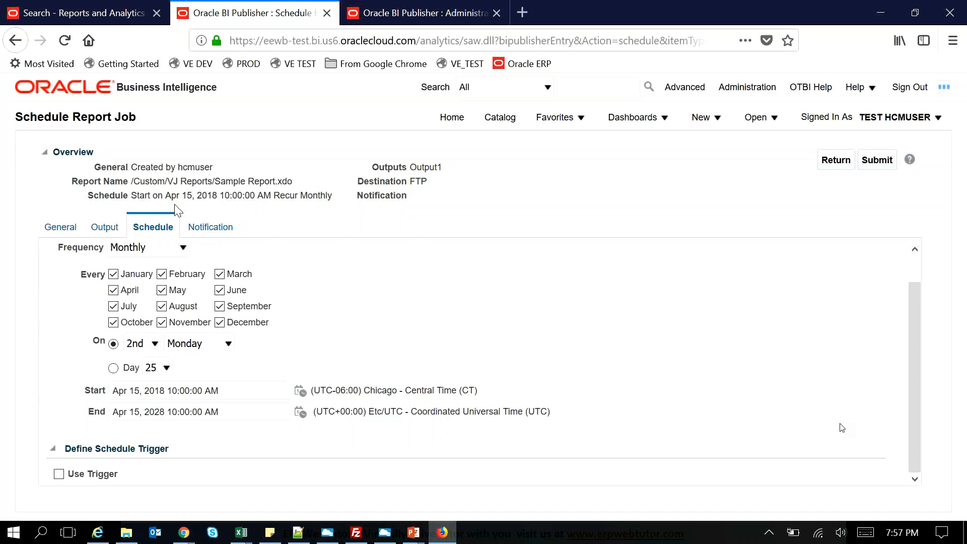
Try the email notification and the consolidated job diagnostic options, and switch both off again
click(226, 231)
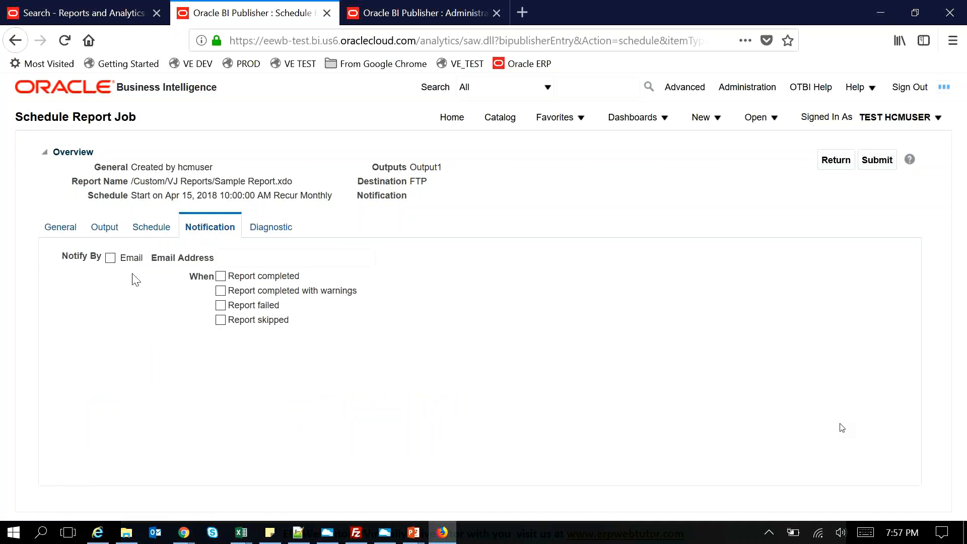
click(110, 257)
click(110, 258)
click(270, 229)
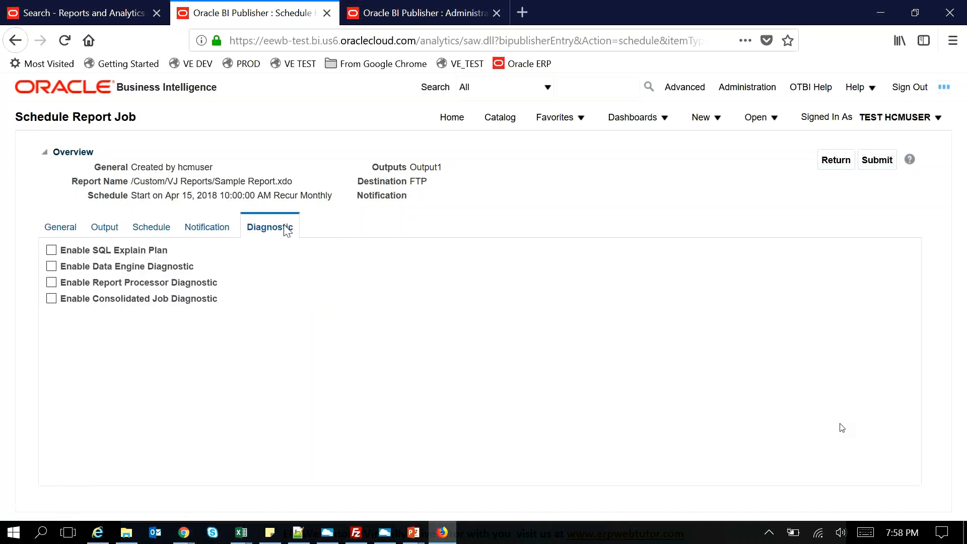
click(51, 298)
click(51, 298)
Submit the report job under the name Sample Schedule
click(889, 161)
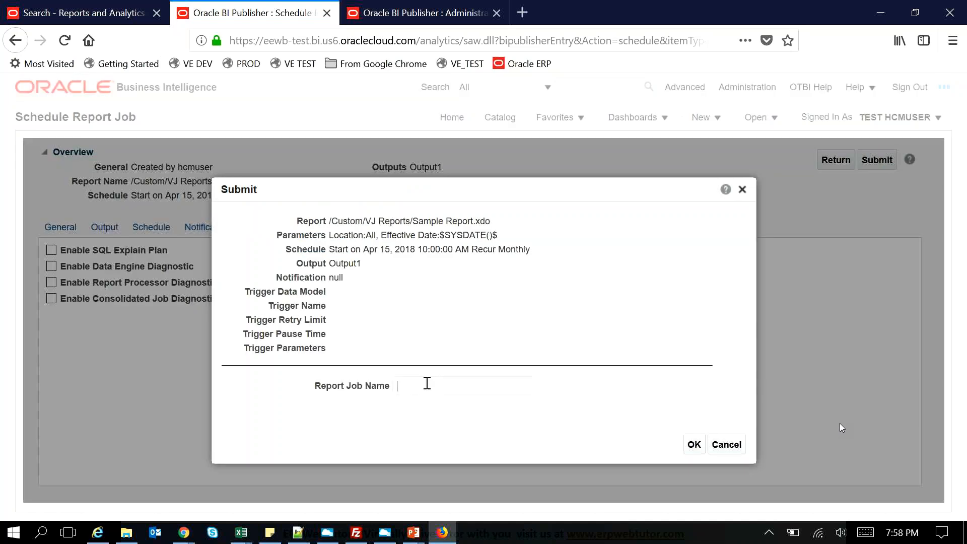
text(Sample Schedul)
click(693, 444)
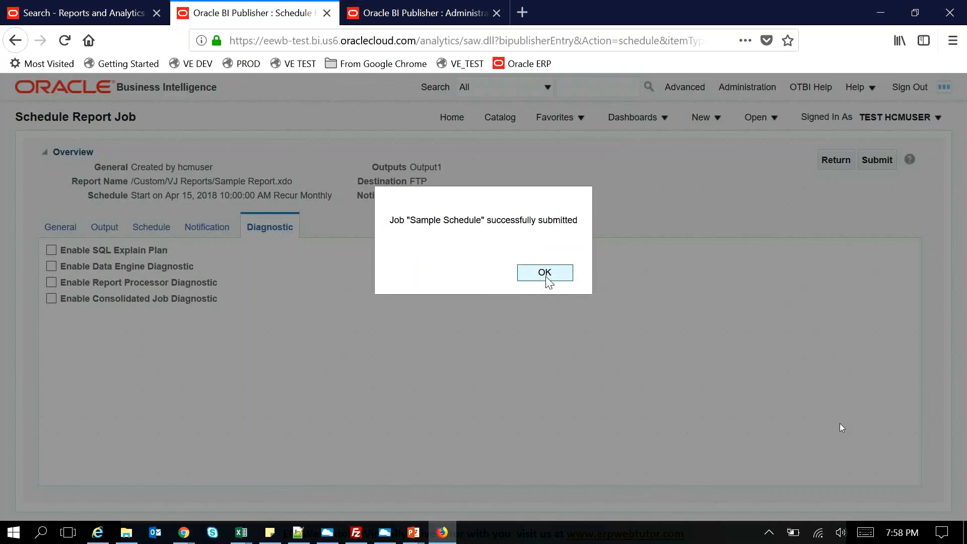
click(546, 274)
Return from the scheduler to the BI home page and open Report Jobs to check the submitted jobs
click(834, 160)
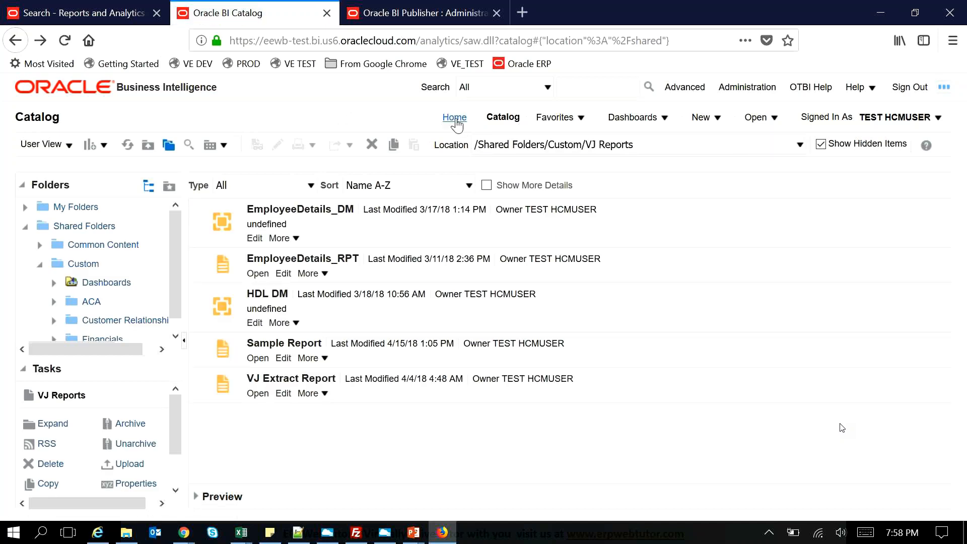
click(455, 119)
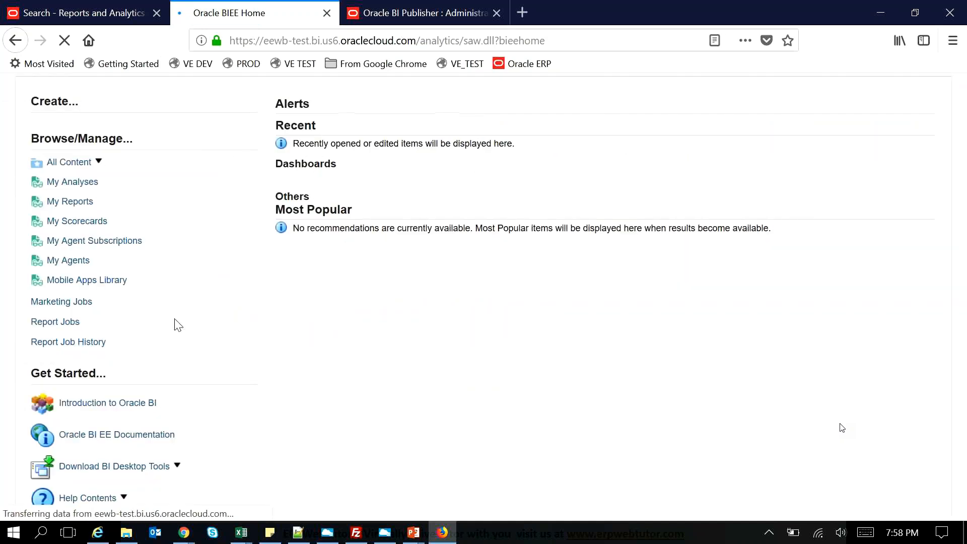
scroll(178, 325, down, 3)
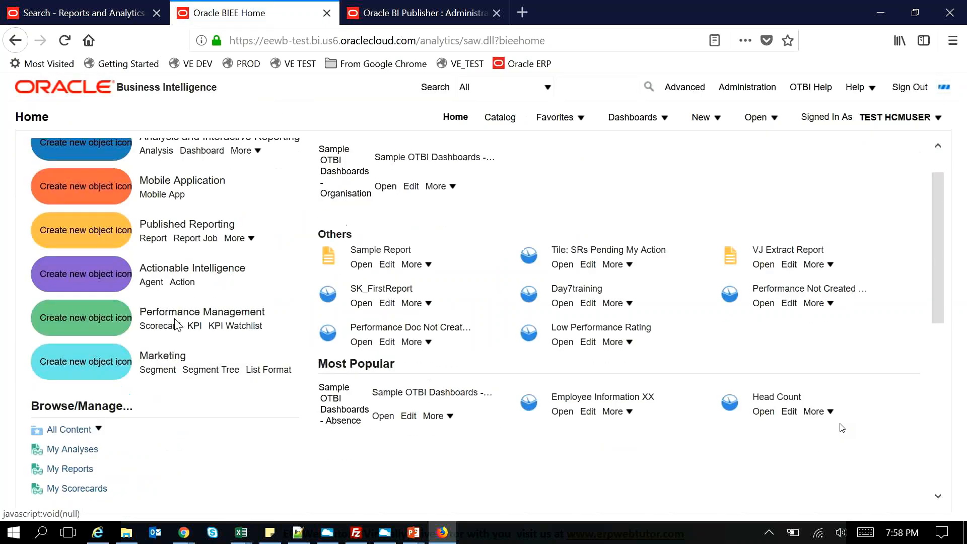
scroll(179, 325, down, 5)
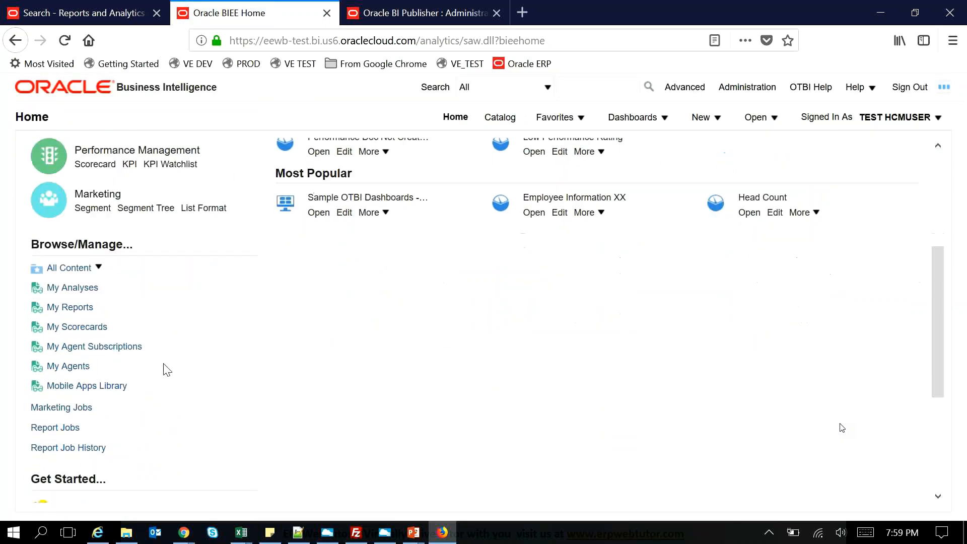
click(71, 384)
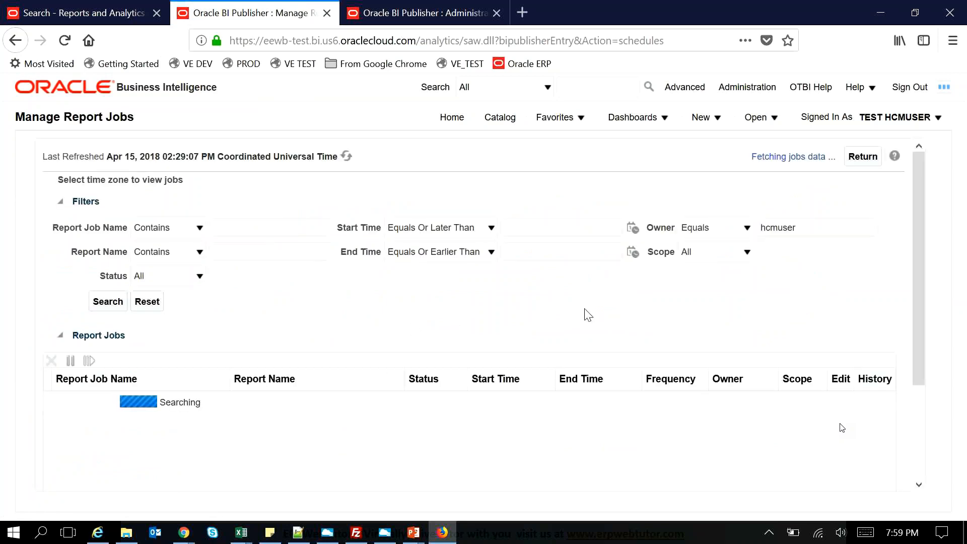
scroll(587, 315, down, 2)
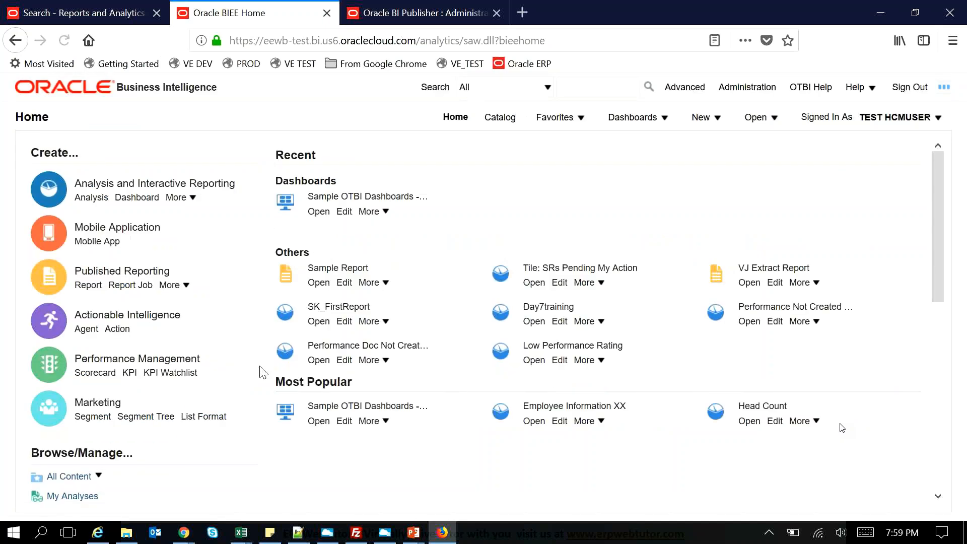
Review the report job history from the BI home page, and return from it
scroll(263, 372, down, 4)
click(68, 466)
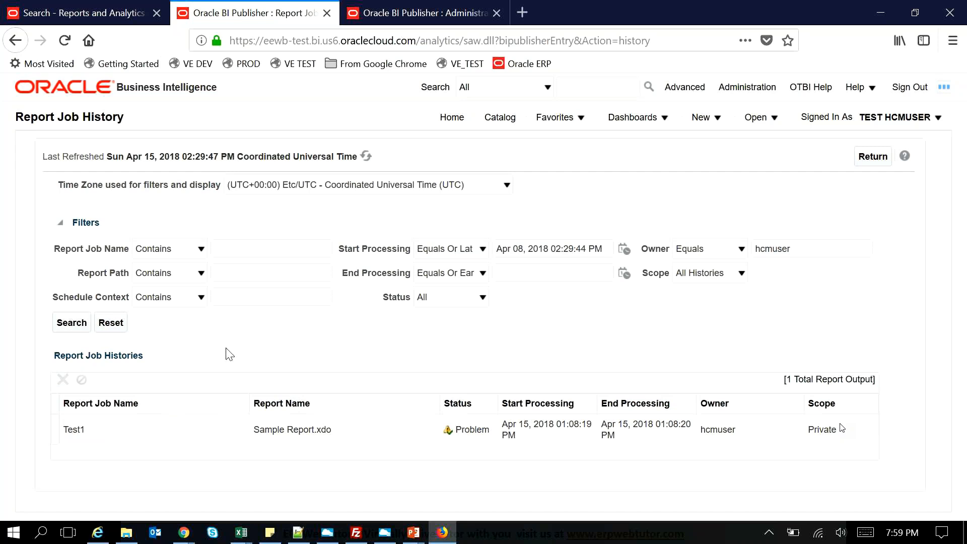
click(877, 160)
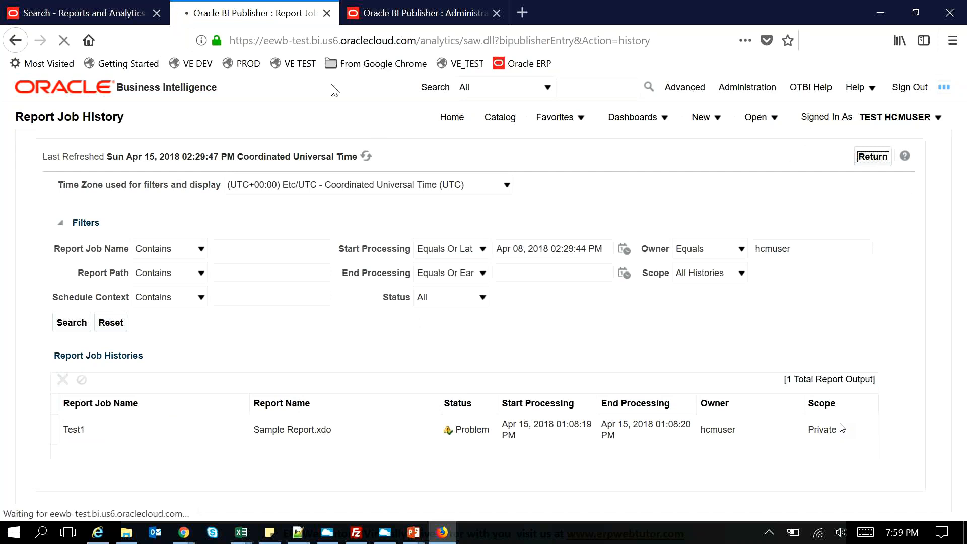
Switch to the Oracle Applications session and open Manage Extract Definitions in the Data Exchange work area
click(94, 15)
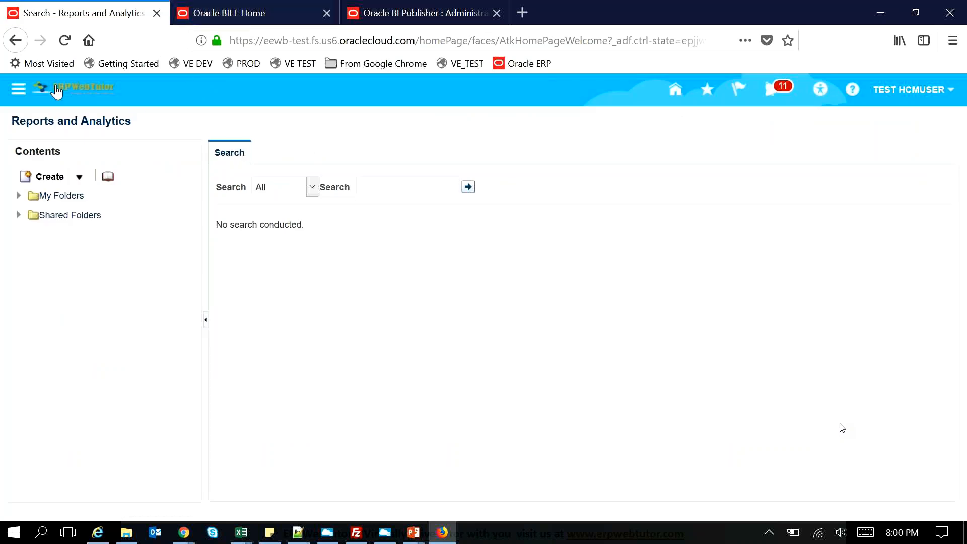
click(85, 91)
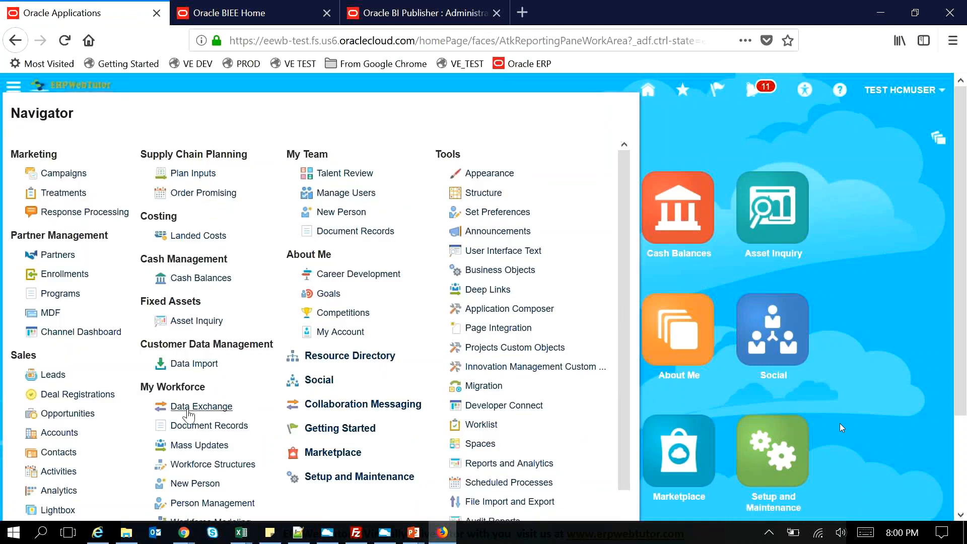
click(189, 408)
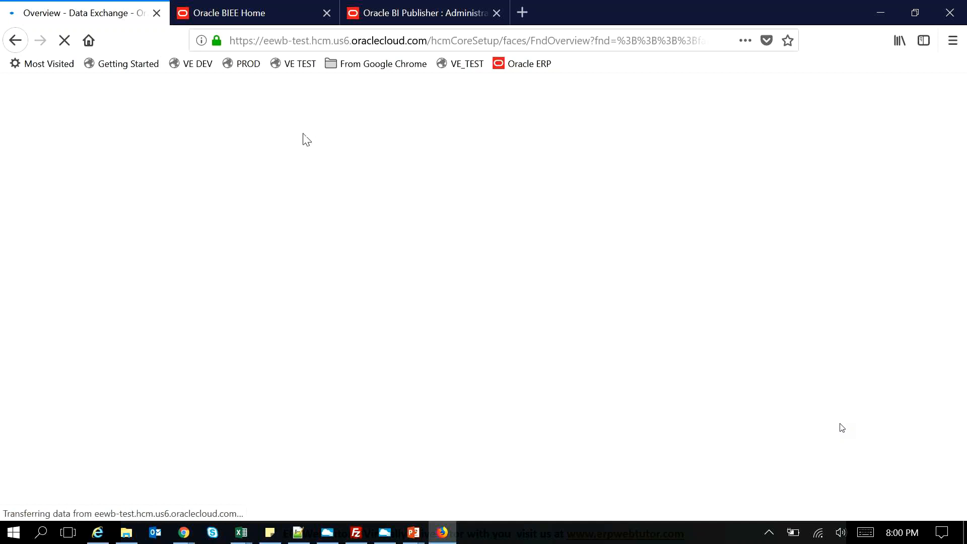
click(250, 14)
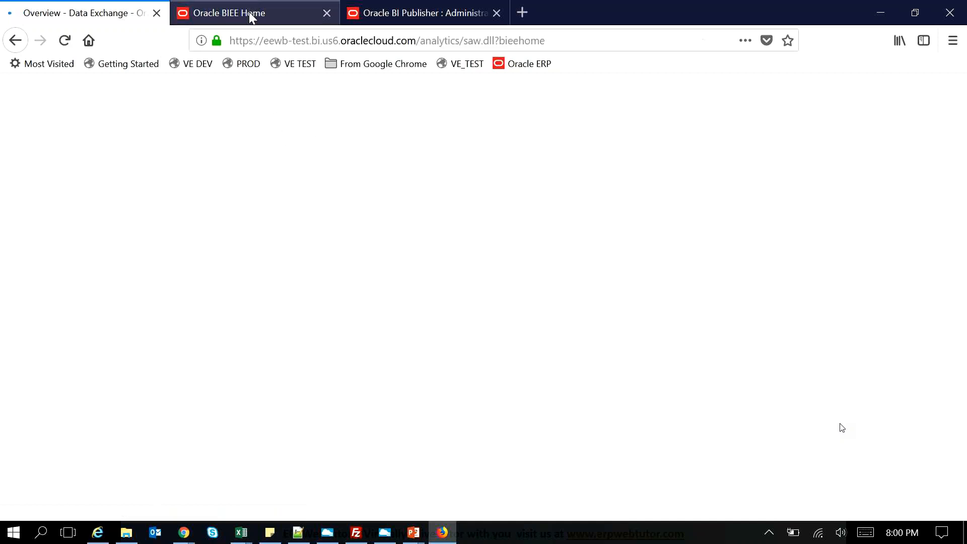
click(113, 15)
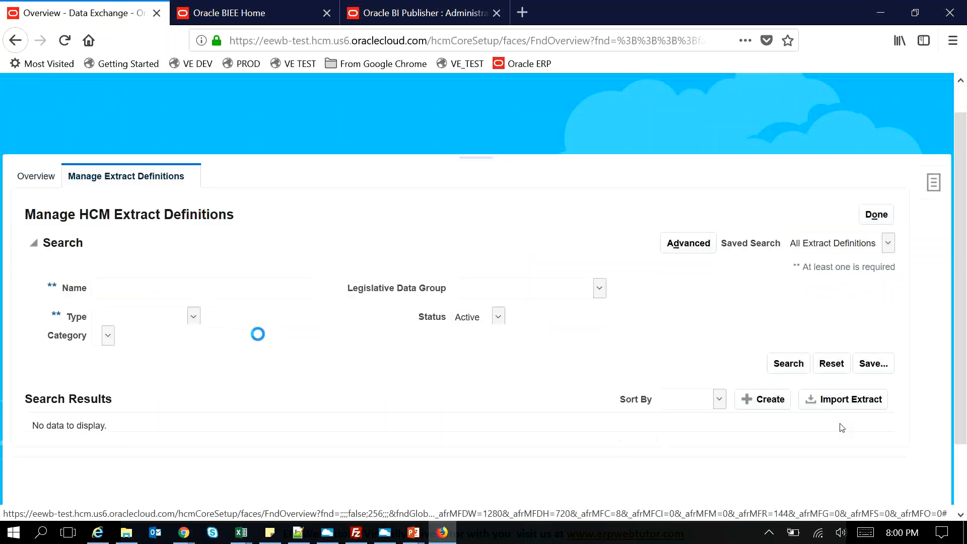
Search the extract definitions for vj and open the Extract Delivery Options of VJ_Test
scroll(841, 427, down, 2)
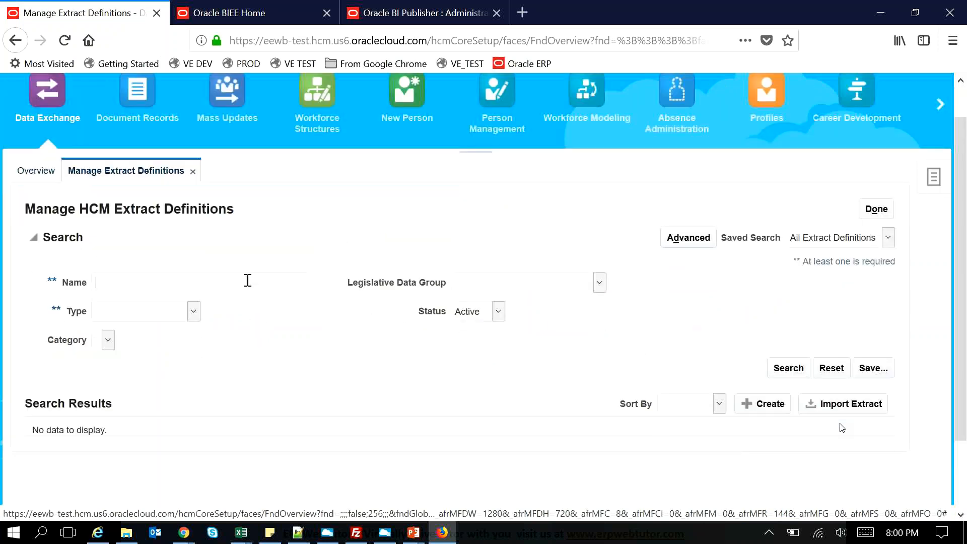
text(vj)
key(Return)
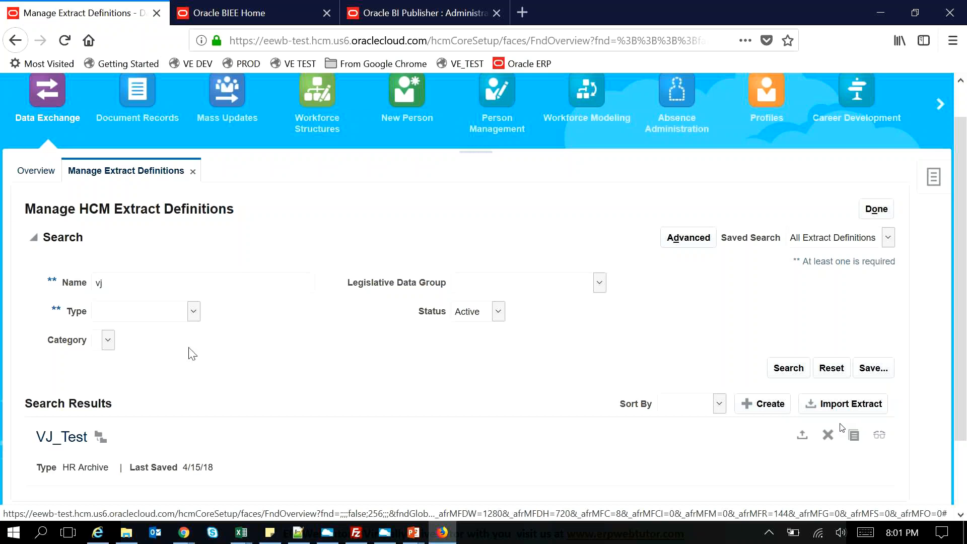
click(76, 436)
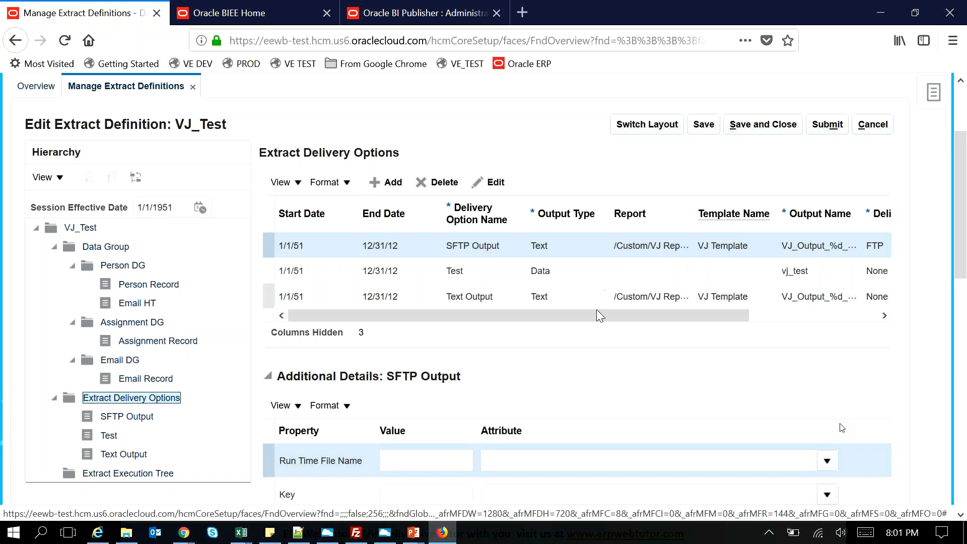
Compare the delivery types of the Text Output and SFTP Output delivery options
mouse_move(598, 313)
mouse_down()
mouse_move(702, 341)
mouse_move(591, 327)
mouse_up()
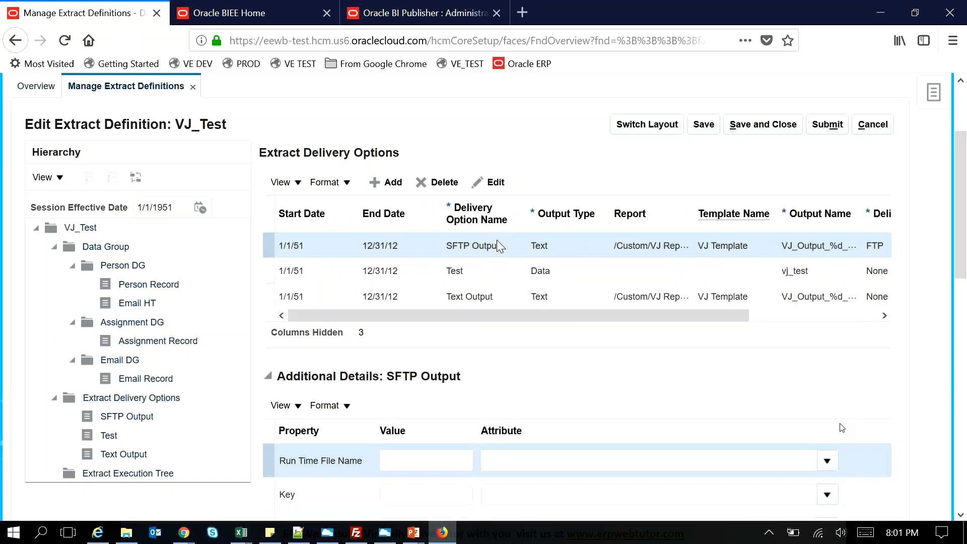
click(504, 299)
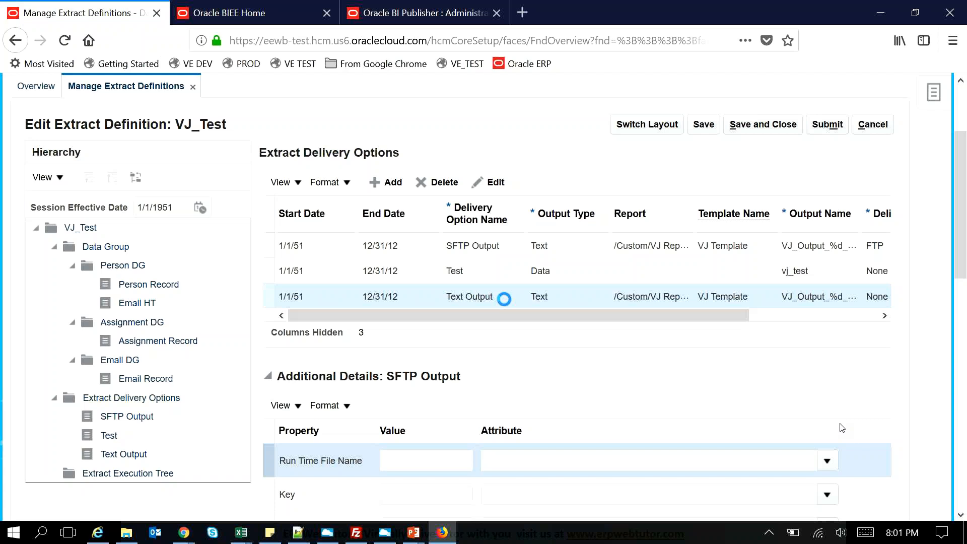
drag(509, 312, 651, 334)
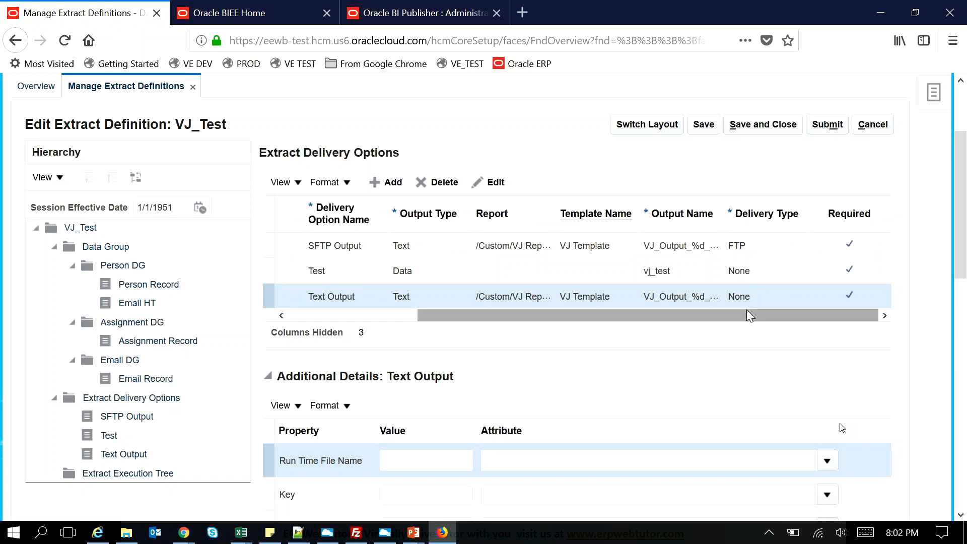
drag(746, 310, 705, 315)
click(762, 244)
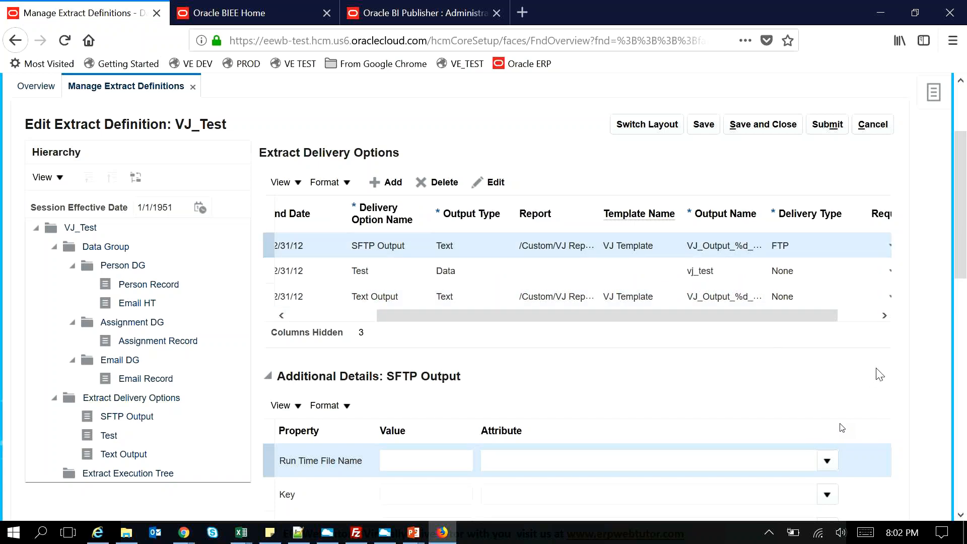
Examine the SFTP Output details, including the full remote file name and the Secure FTP setting, and leave the extract definition
scroll(878, 374, down, 5)
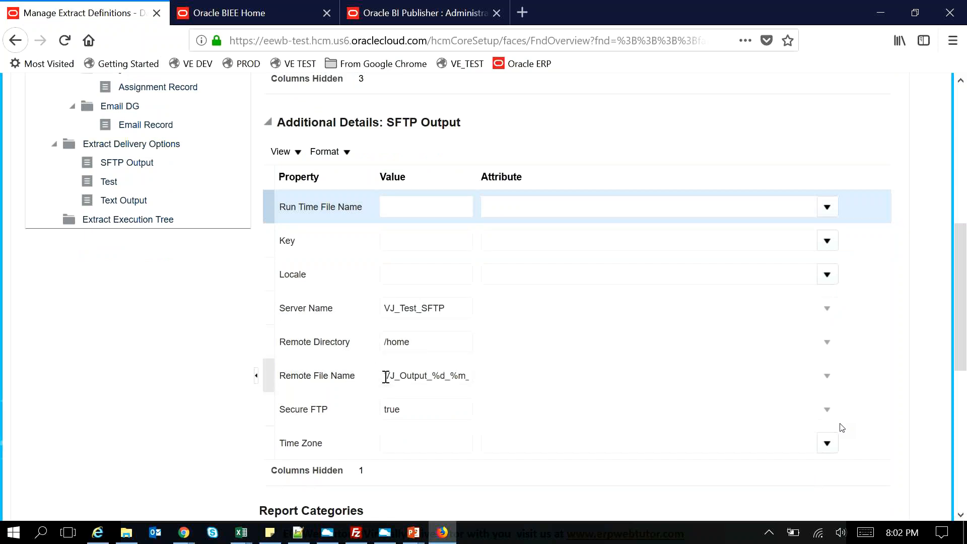
click(407, 376)
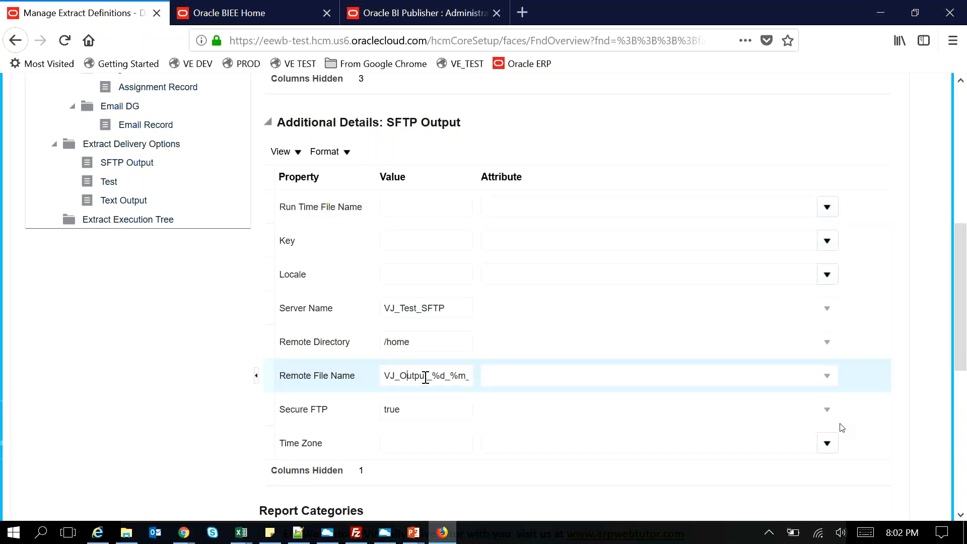
key(Right)
key(Right)
key(Right)
key(Right)
key(Right)
key(Right)
key(Right)
key(Right)
key(Right)
key(Right)
key(Right)
key(Right)
key(Right)
key(Right)
key(Right)
key(Right)
click(313, 405)
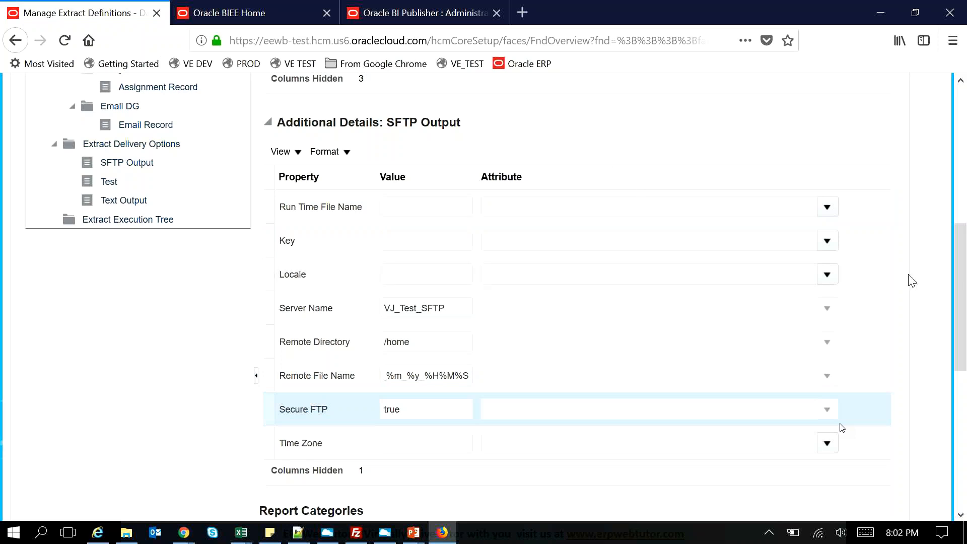
scroll(908, 275, up, 7)
click(811, 246)
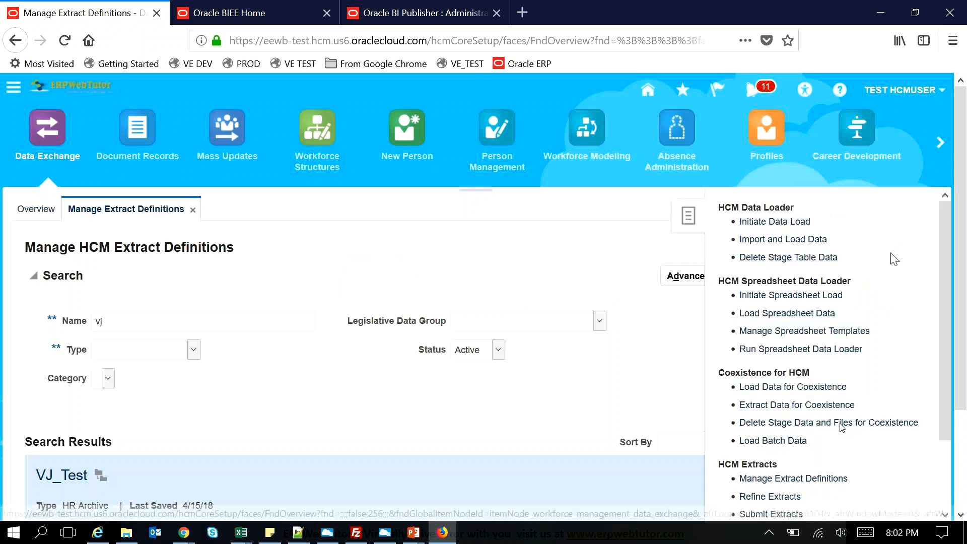
Open Submit a Process or Report and start a new extract run for VJ_Test
scroll(894, 259, down, 3)
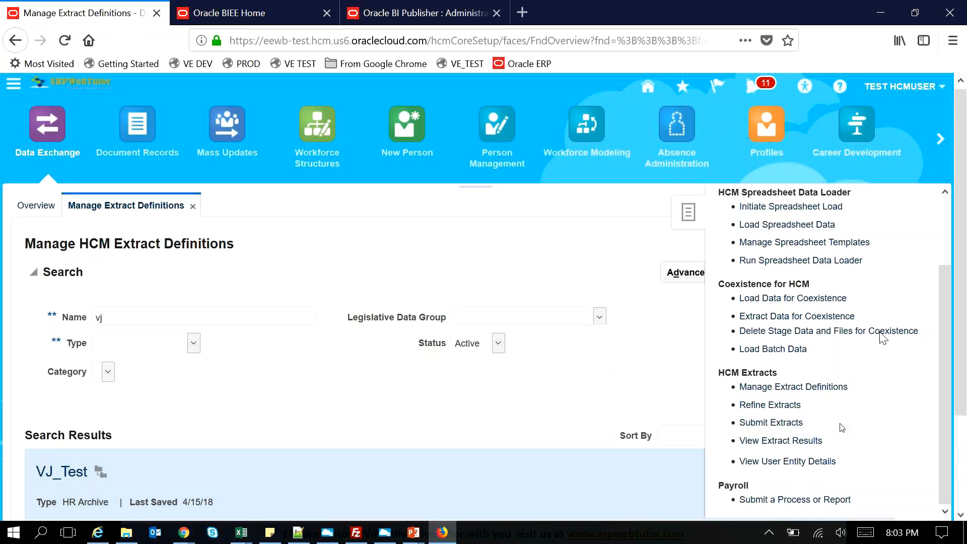
scroll(882, 337, down, 2)
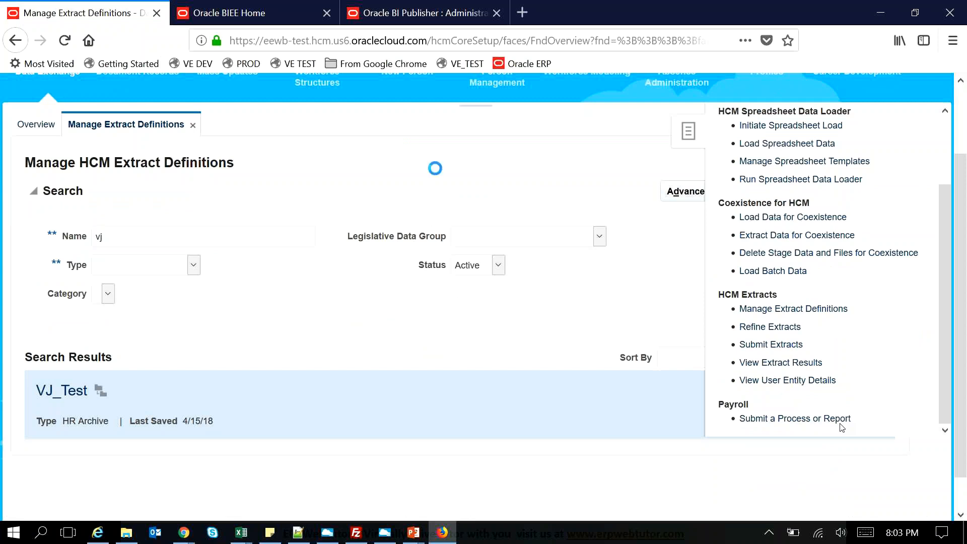
click(840, 422)
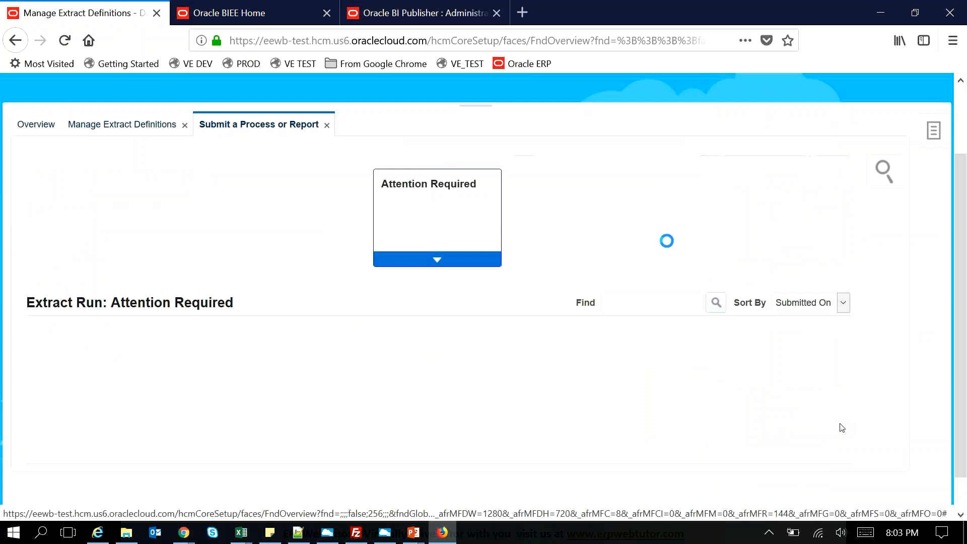
click(776, 251)
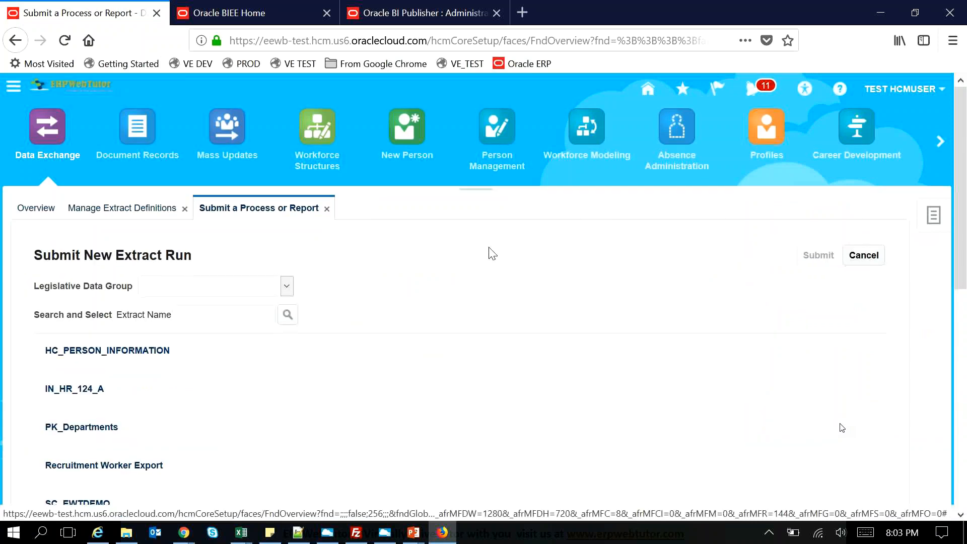
scroll(464, 233, down, 3)
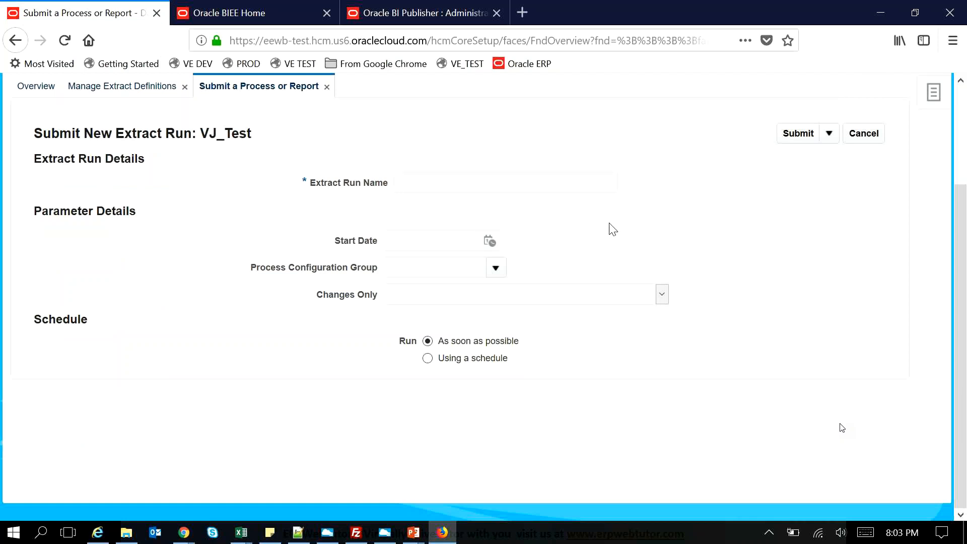
Name the extract run Test_0415_1 and set Changes Only to All attributes
text(Test_0415)
click(659, 295)
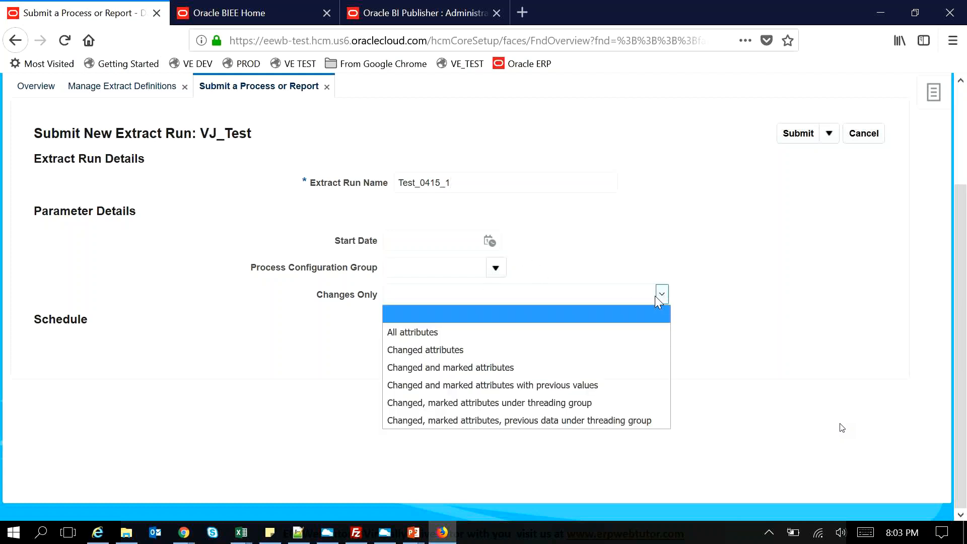
click(632, 329)
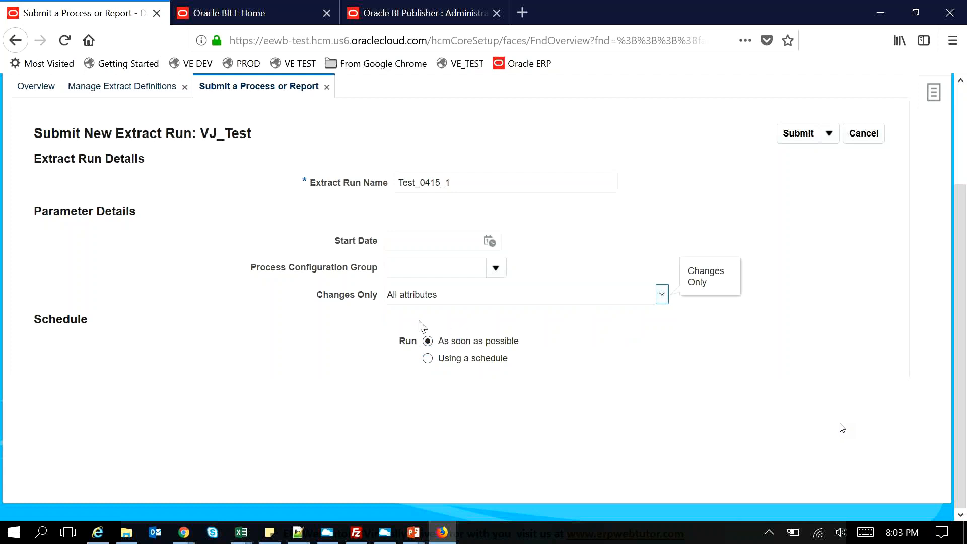
Set the VJ_Test extract run to use a schedule with a Weekly frequency
click(427, 358)
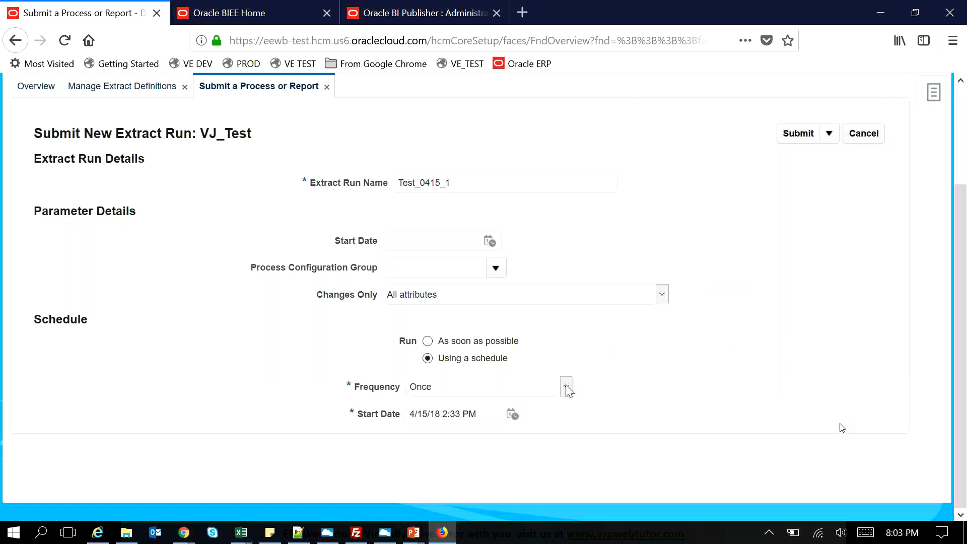
click(566, 386)
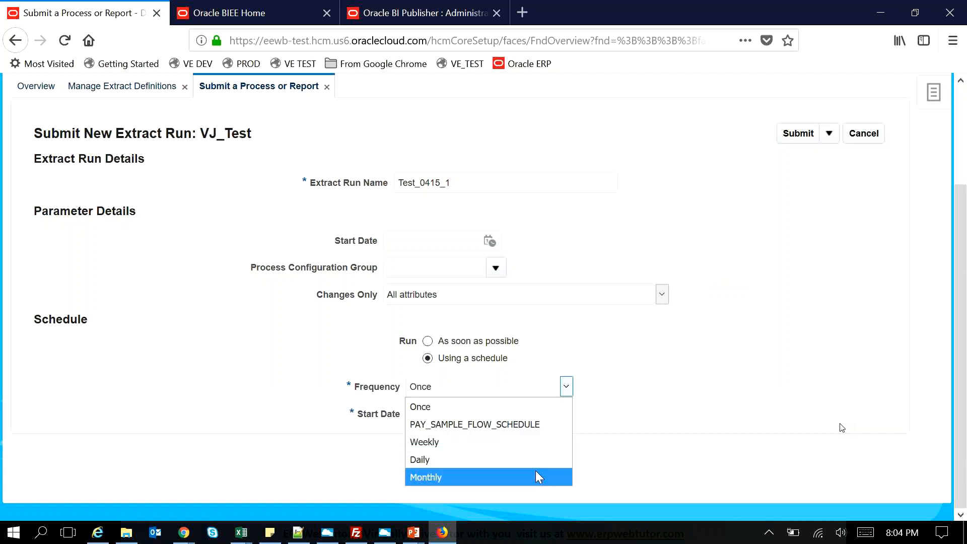
click(539, 447)
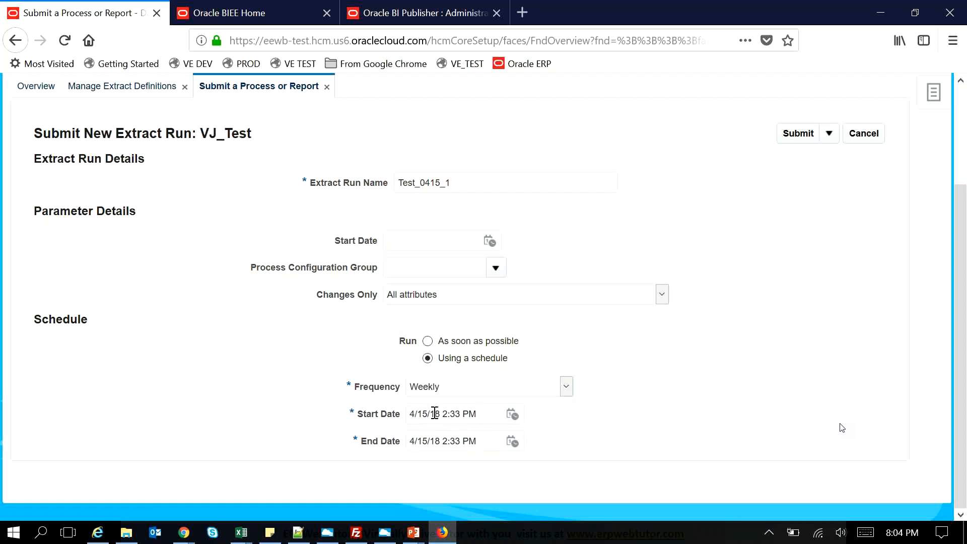
Set the end date of the weekly schedule to 5/15/18 2:33 PM
click(429, 441)
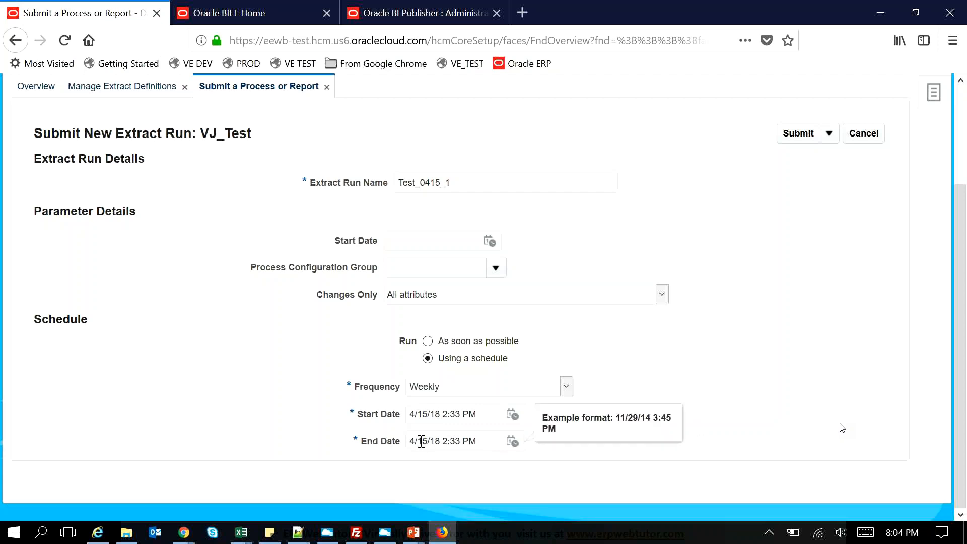
key(BackSpace)
text(15)
key(BackSpace)
text(0)
click(698, 337)
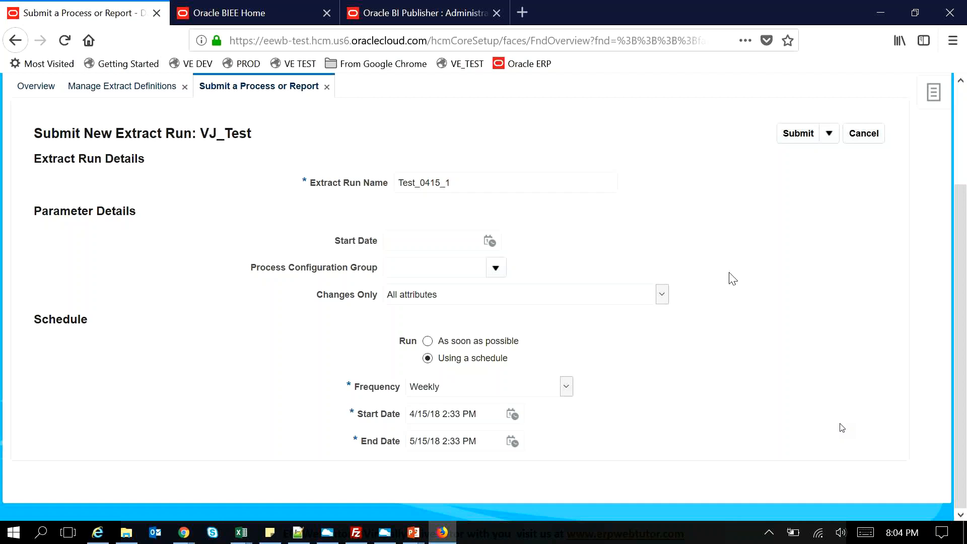
Check the available schedule frequencies, keep Weekly, and submit the VJ_Test extract run
click(567, 388)
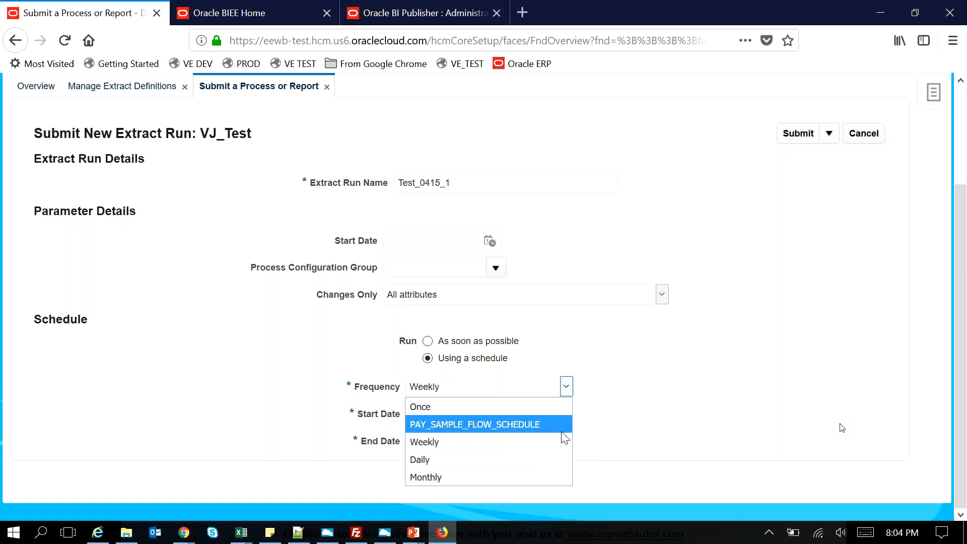
click(730, 426)
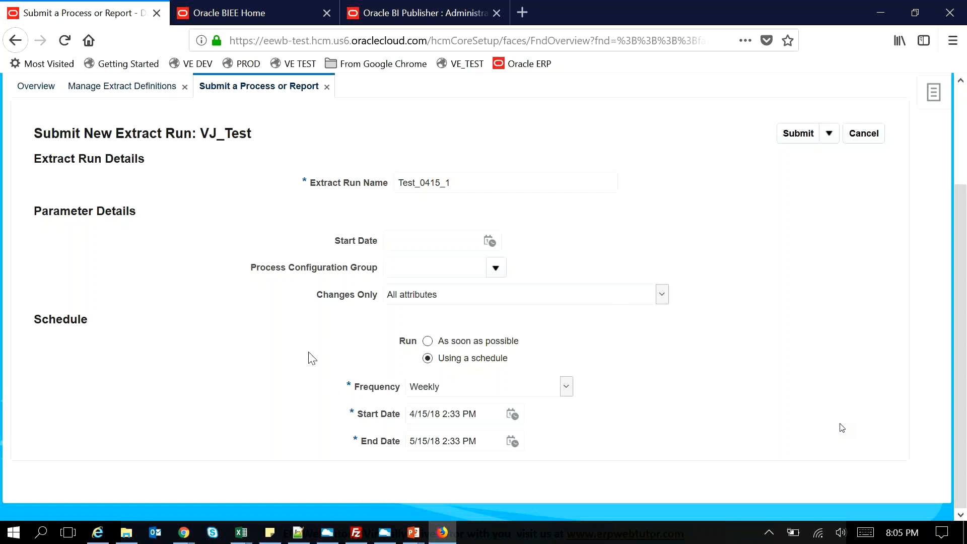
click(800, 134)
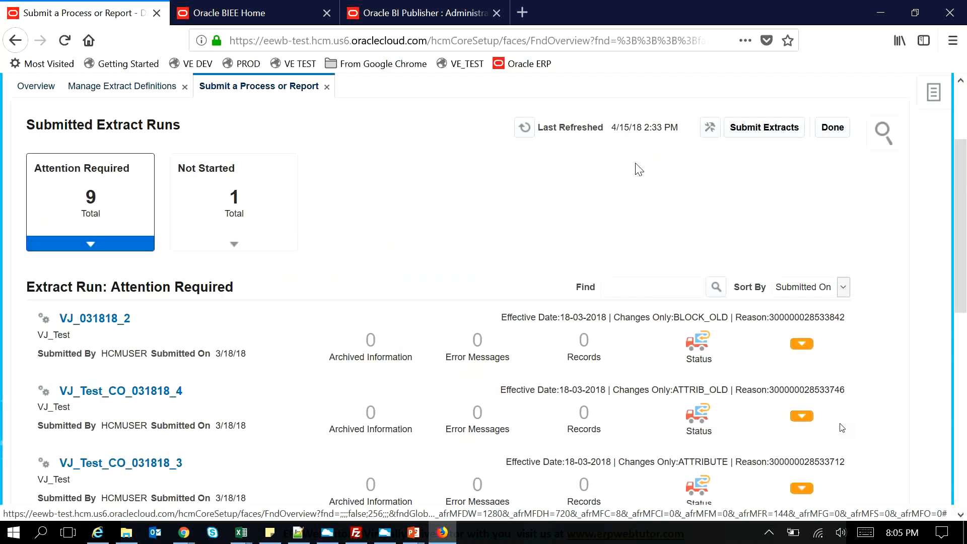
click(280, 17)
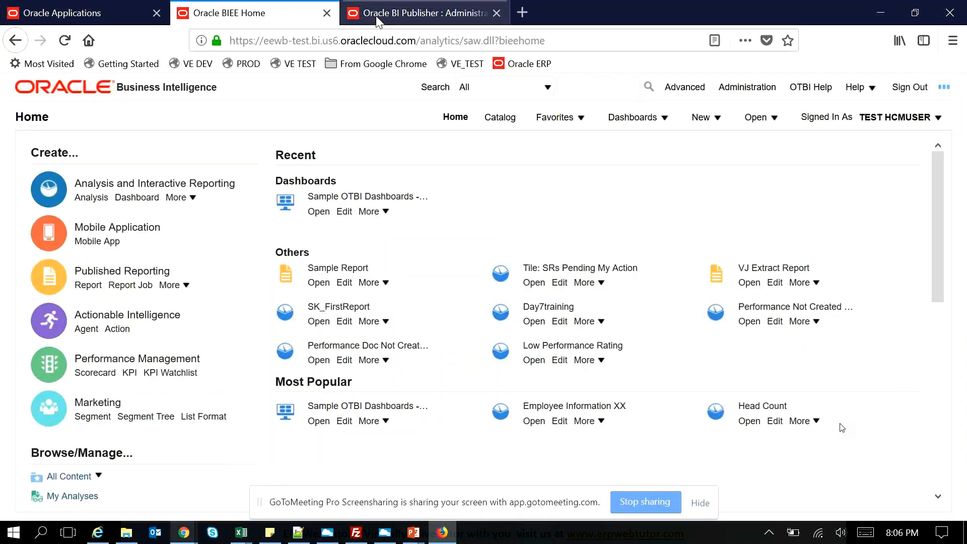
click(378, 20)
click(294, 19)
click(119, 15)
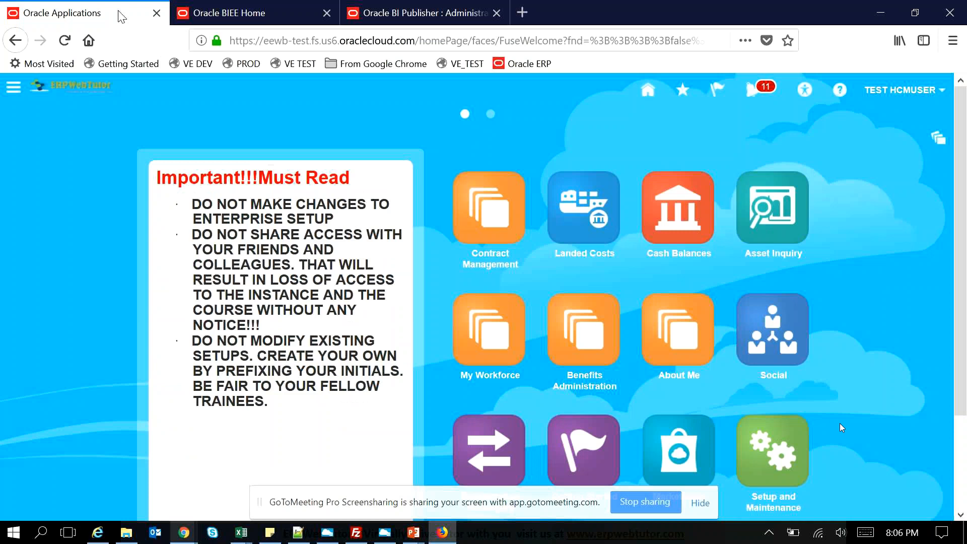
click(700, 503)
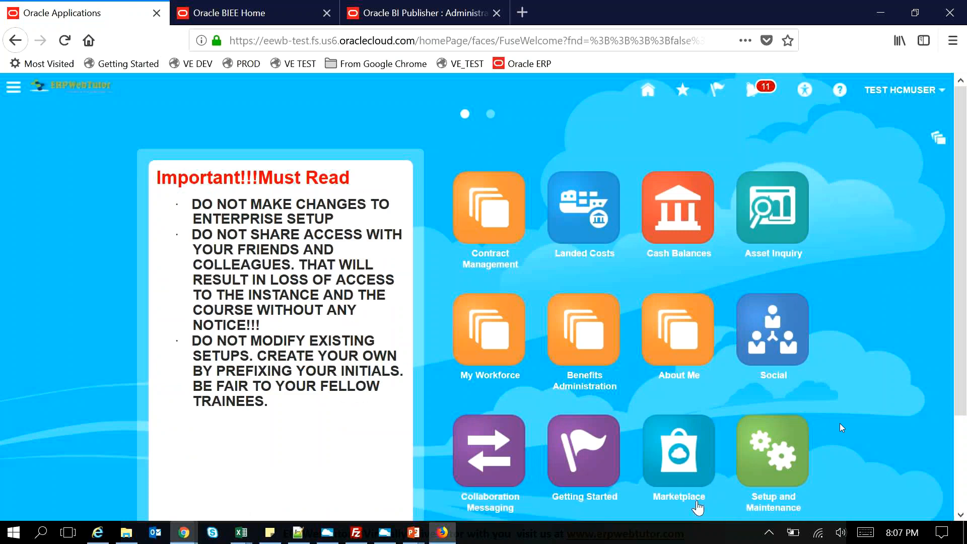